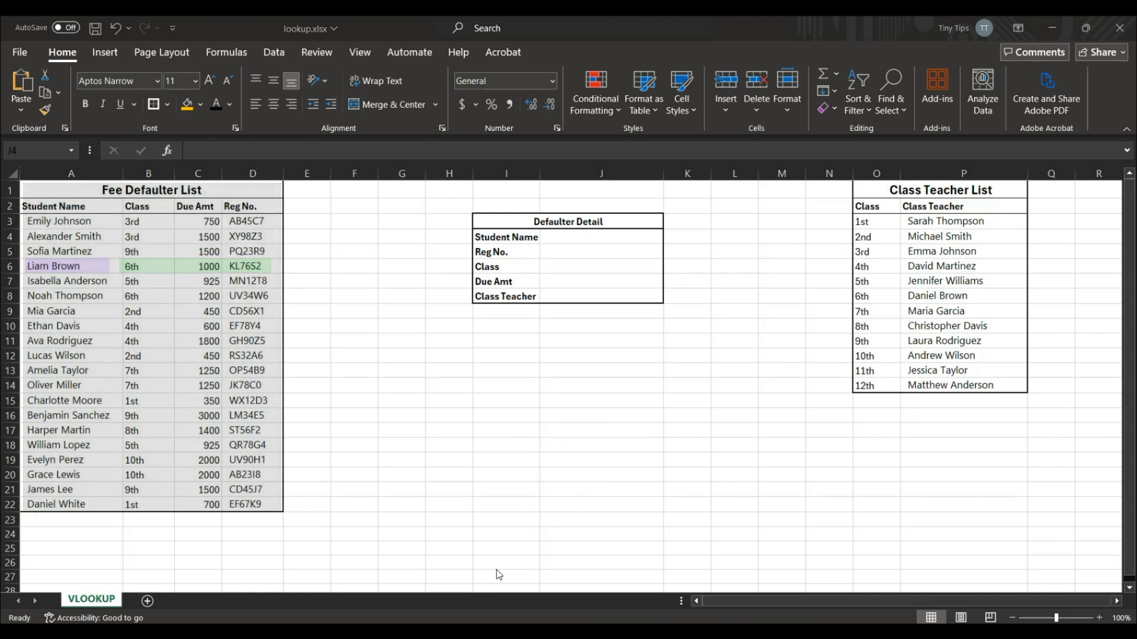
Add list data validation to the Student Name cell J4, using =$A$3:$A$22 as the source.
left_click(488, 562)
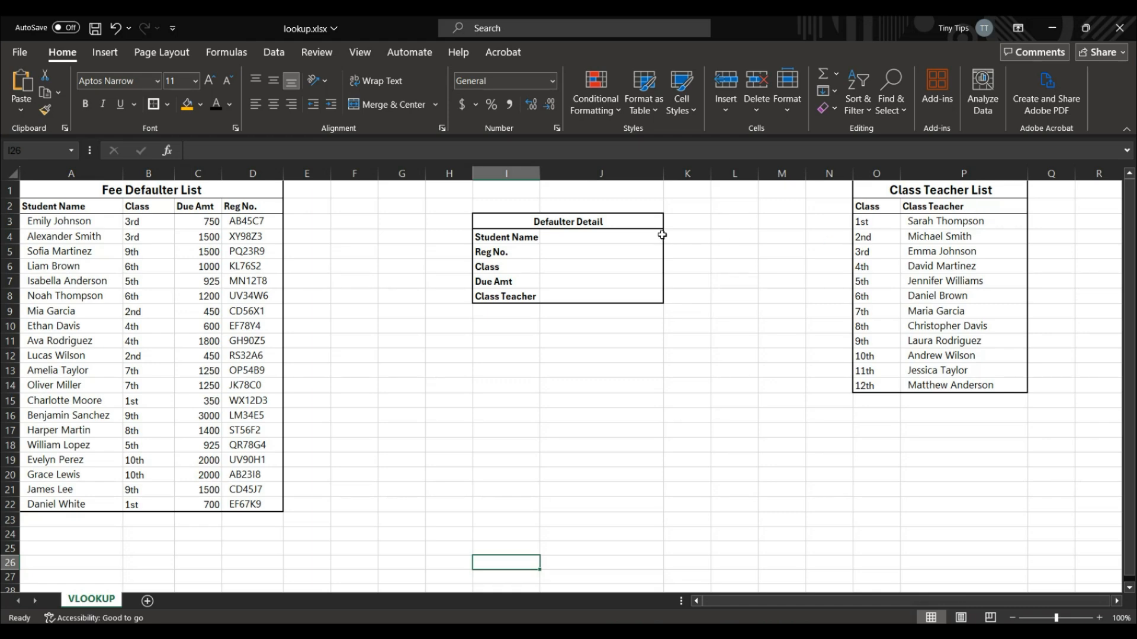
left_click(584, 235)
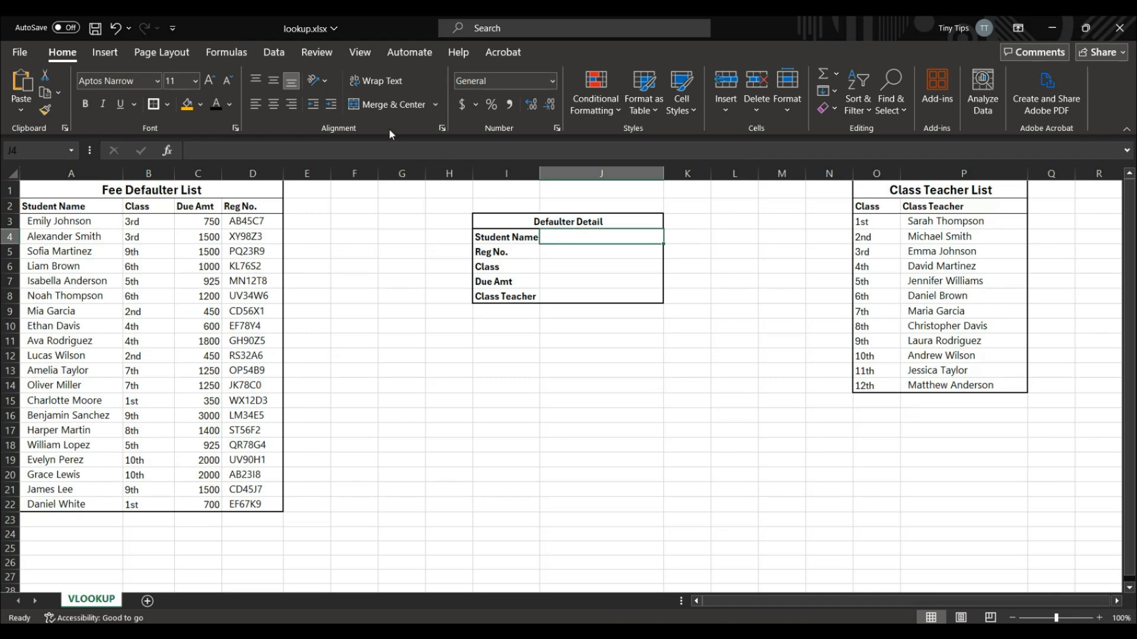
left_click(286, 55)
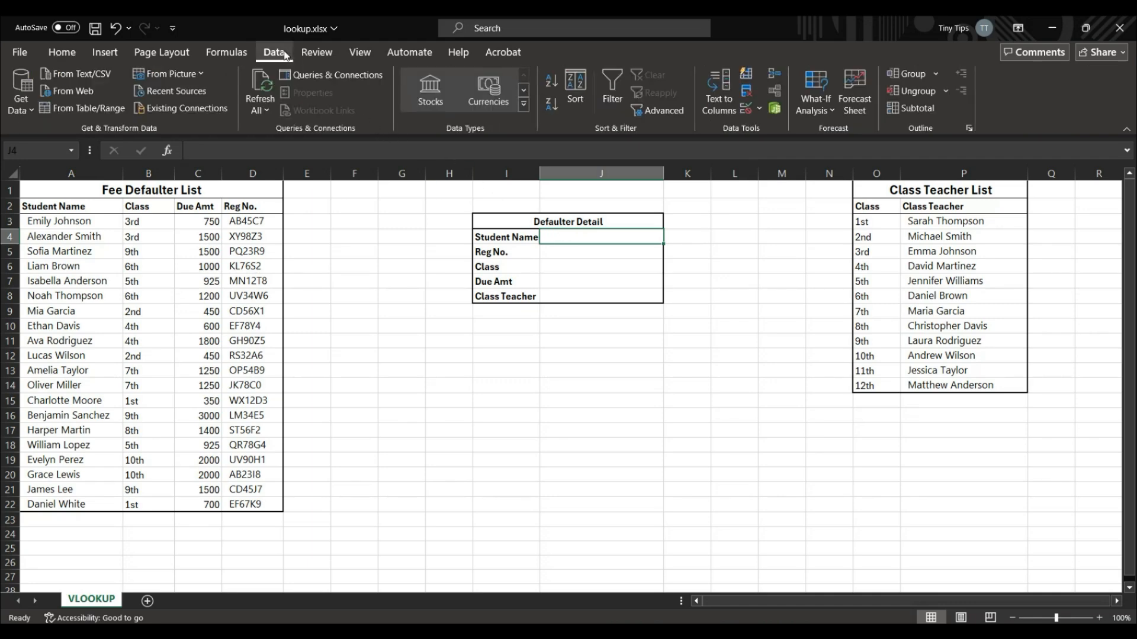
left_click(759, 109)
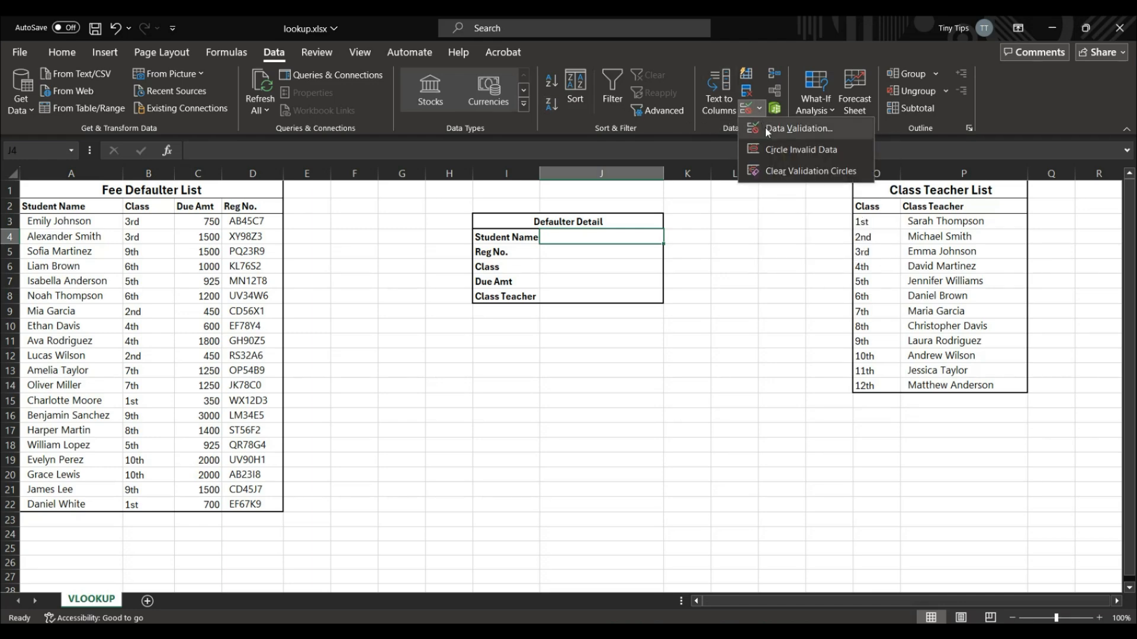
left_click(767, 130)
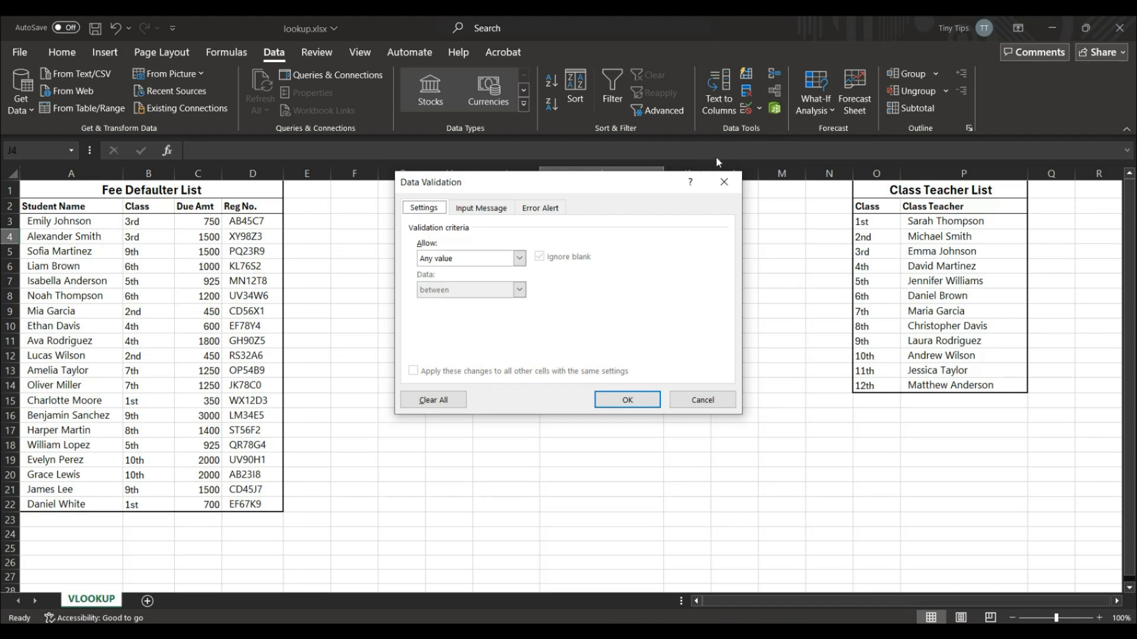
left_click(519, 259)
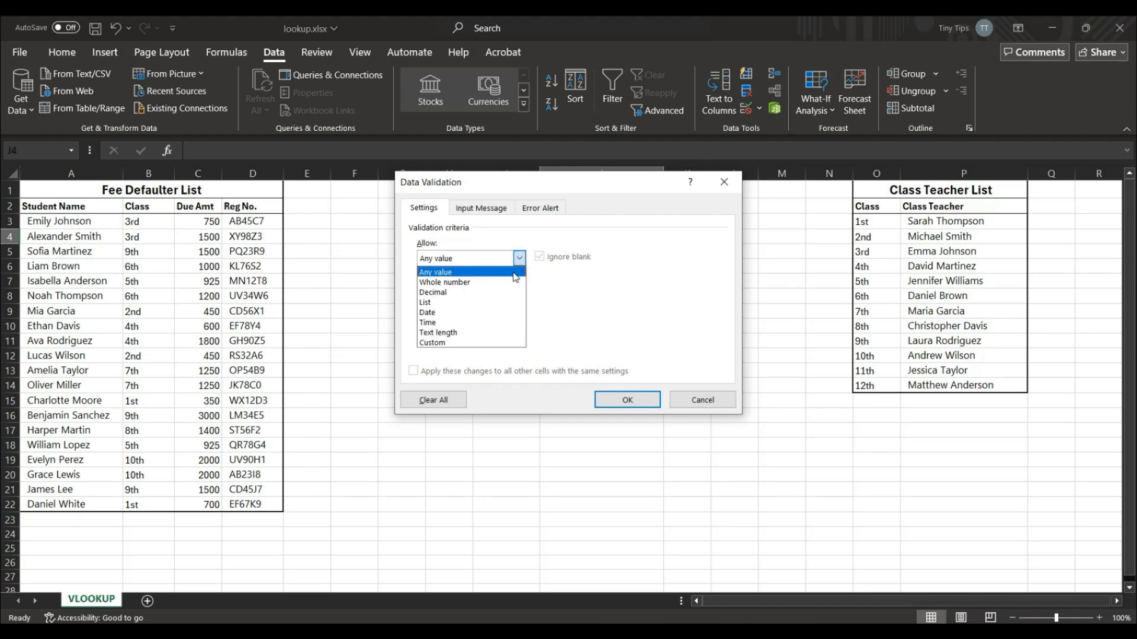
left_click(507, 301)
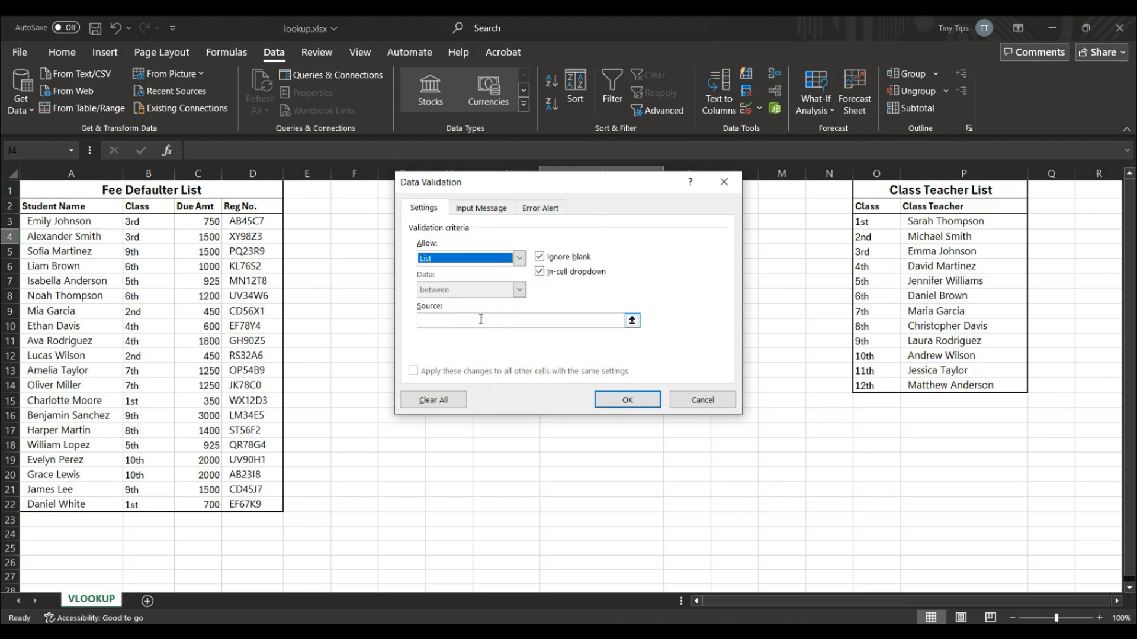
left_click(465, 322)
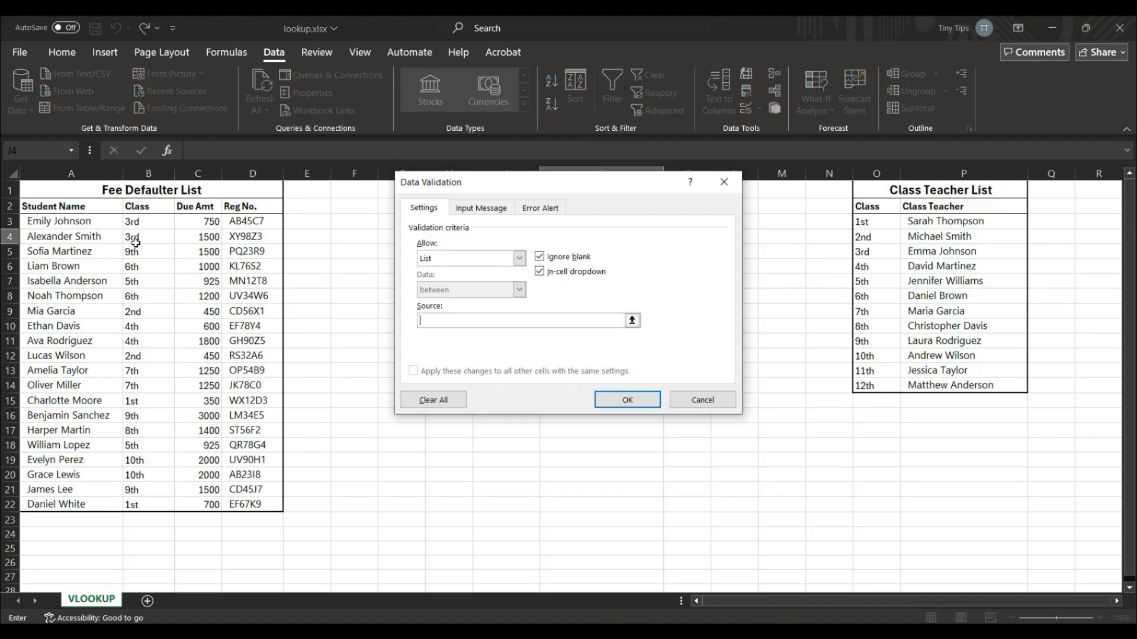
left_click_drag(89, 222, 67, 501)
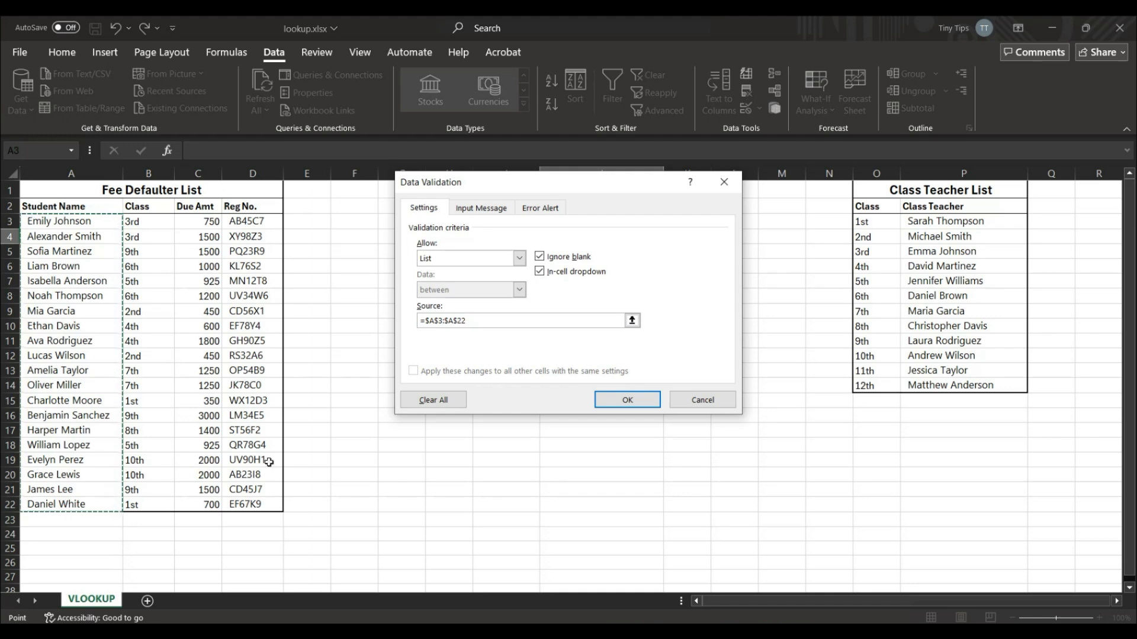
left_click(604, 401)
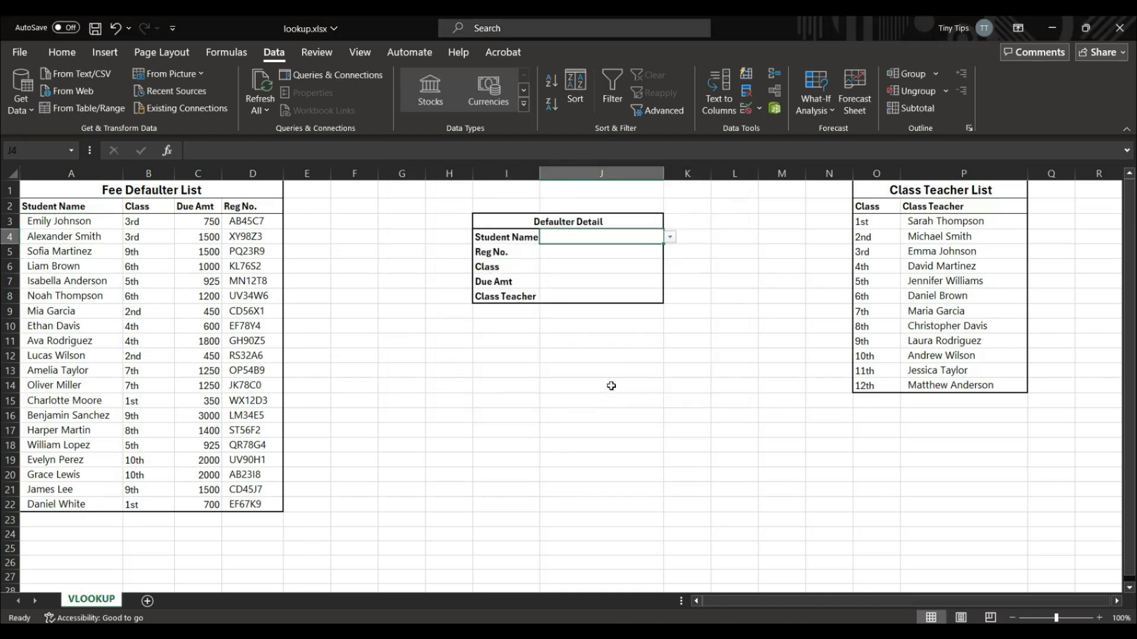
Look through the student list in J4 and choose the fourth student, the one listed in A6.
left_click(670, 237)
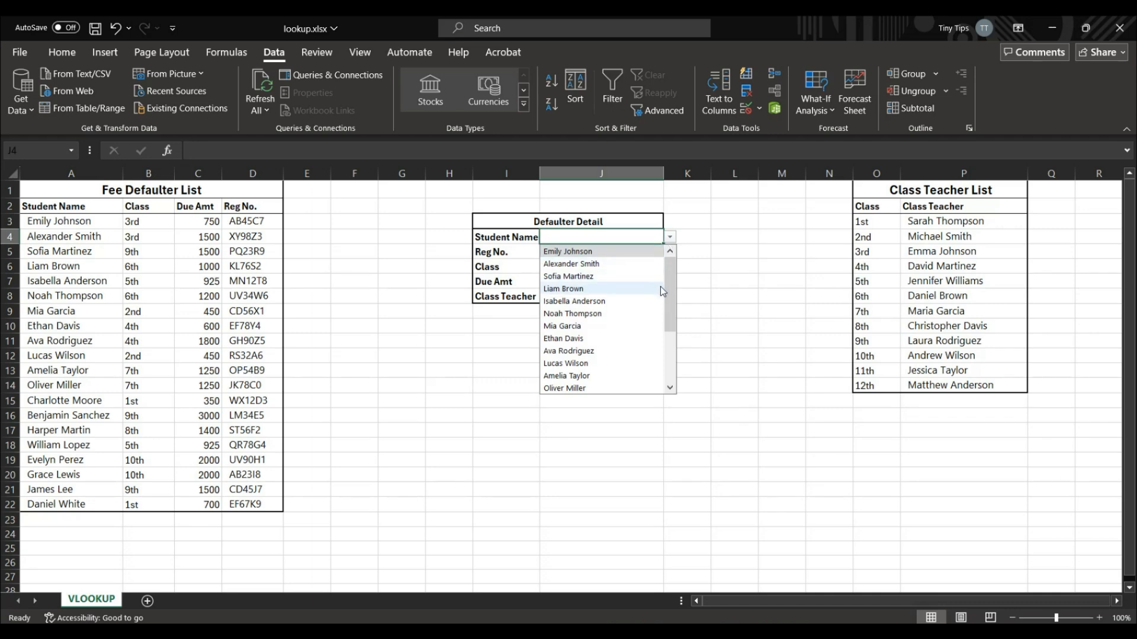
scroll(664, 296, "down", 3)
scroll(660, 339, "down", 1)
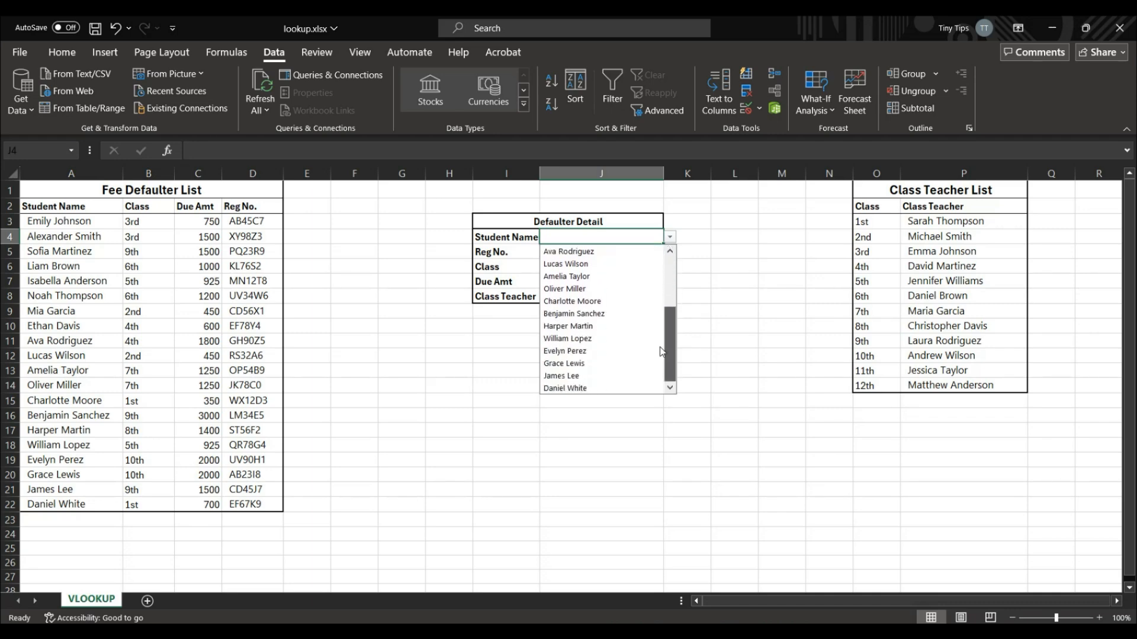
scroll(666, 326, "up", 3)
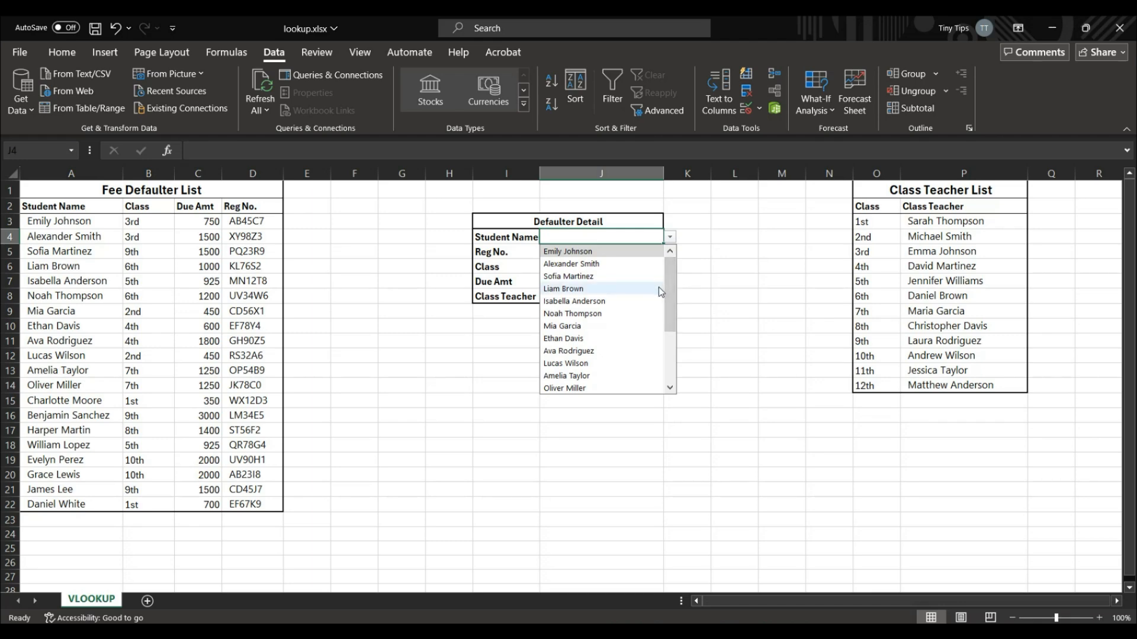
left_click(658, 287)
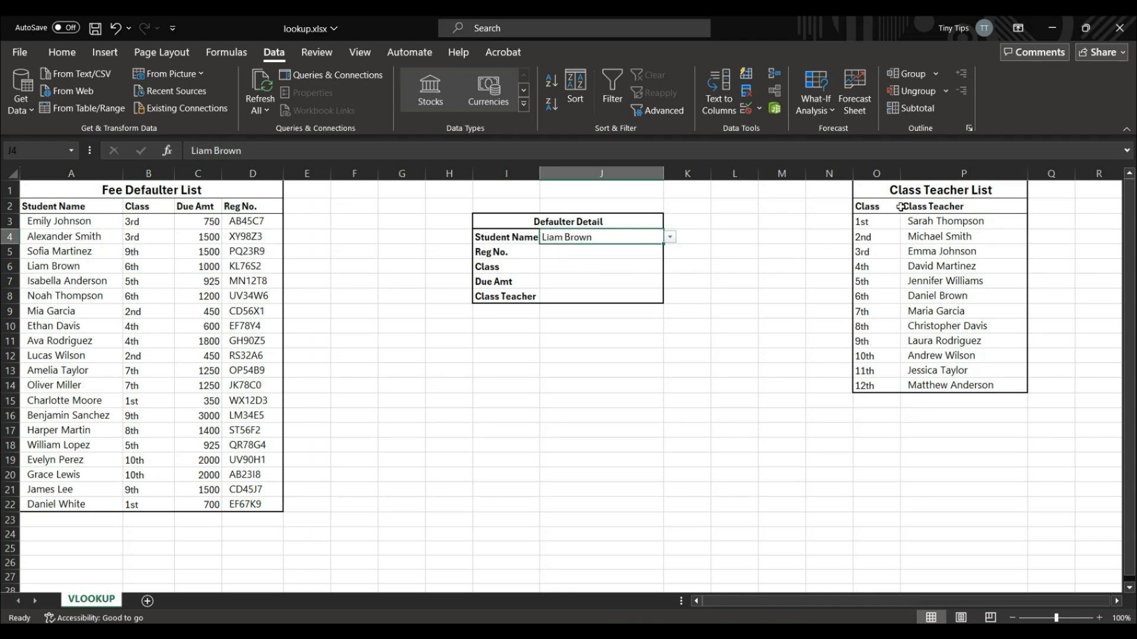
Enter =VLOOKUP(J4,A3:D22,4,FALSE) in J5 to return the selected student's Reg No. by exact match.
left_click(572, 253)
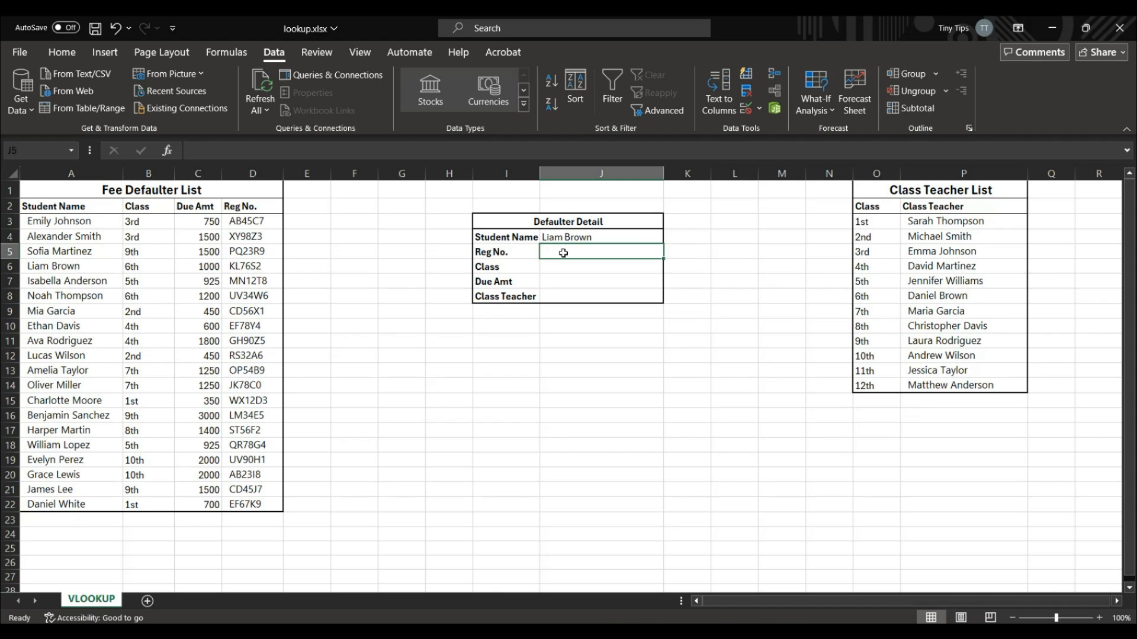
type("=")
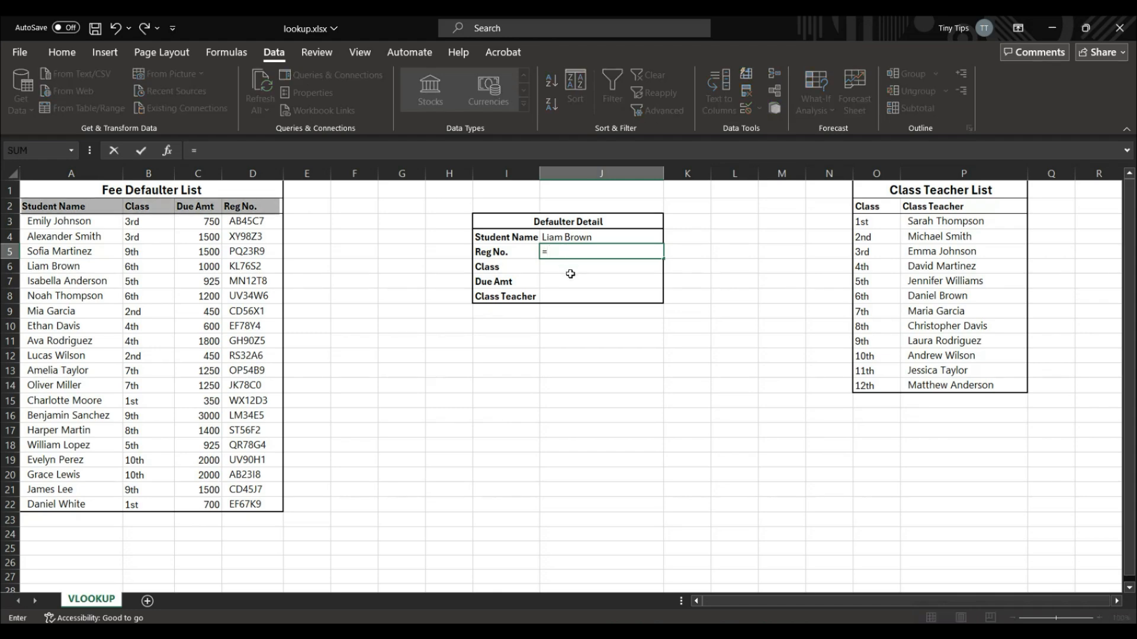
type("v")
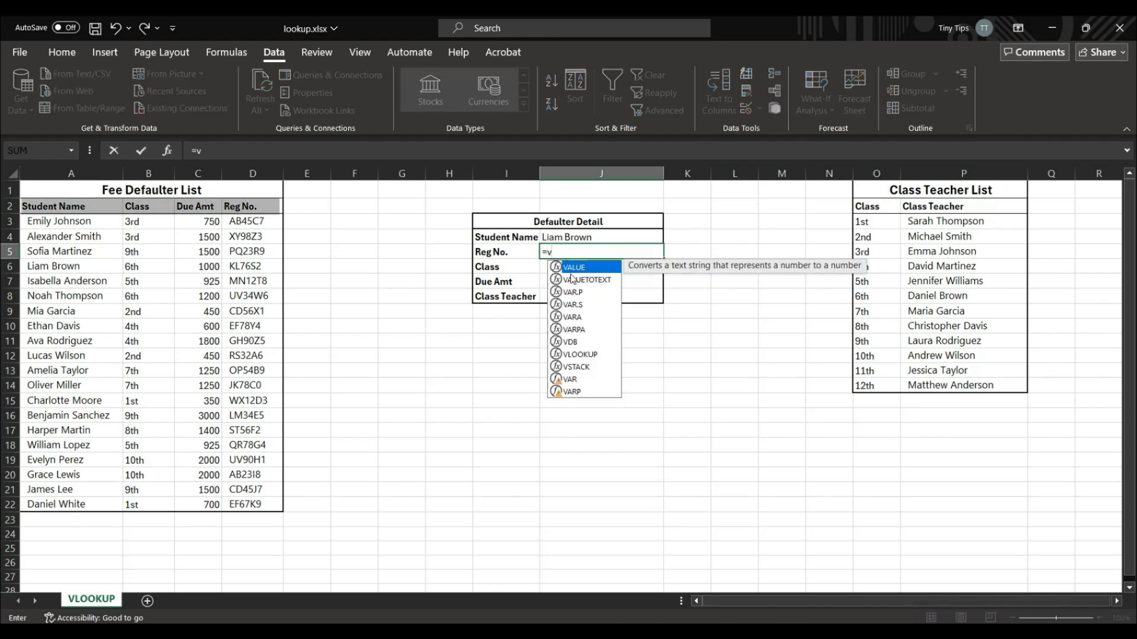
type("loo")
key("Tab")
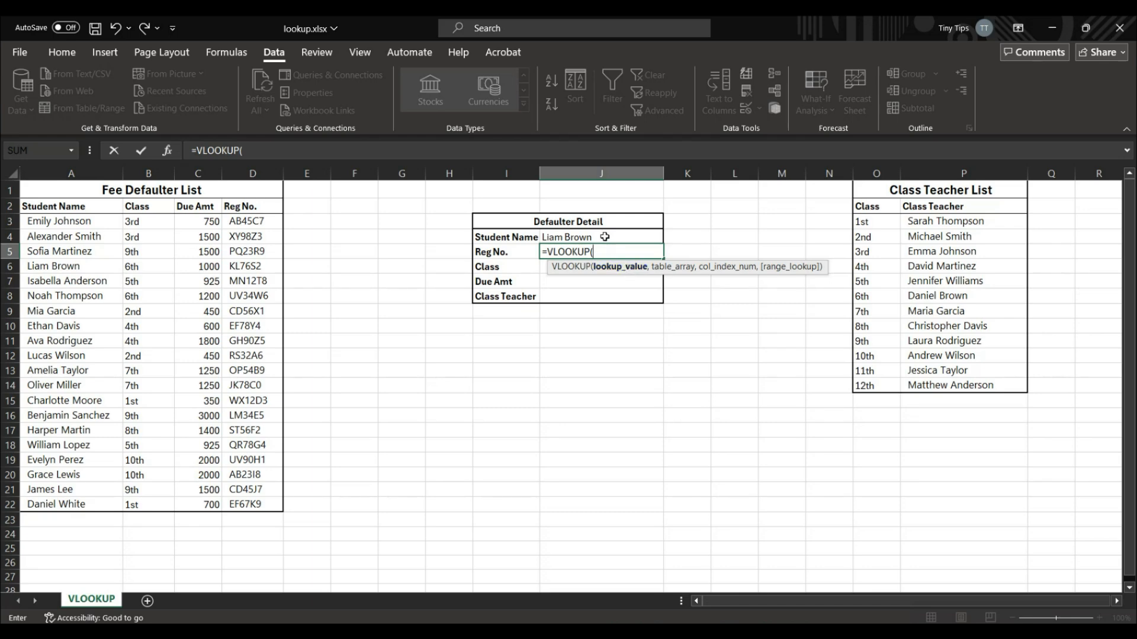
left_click(602, 236)
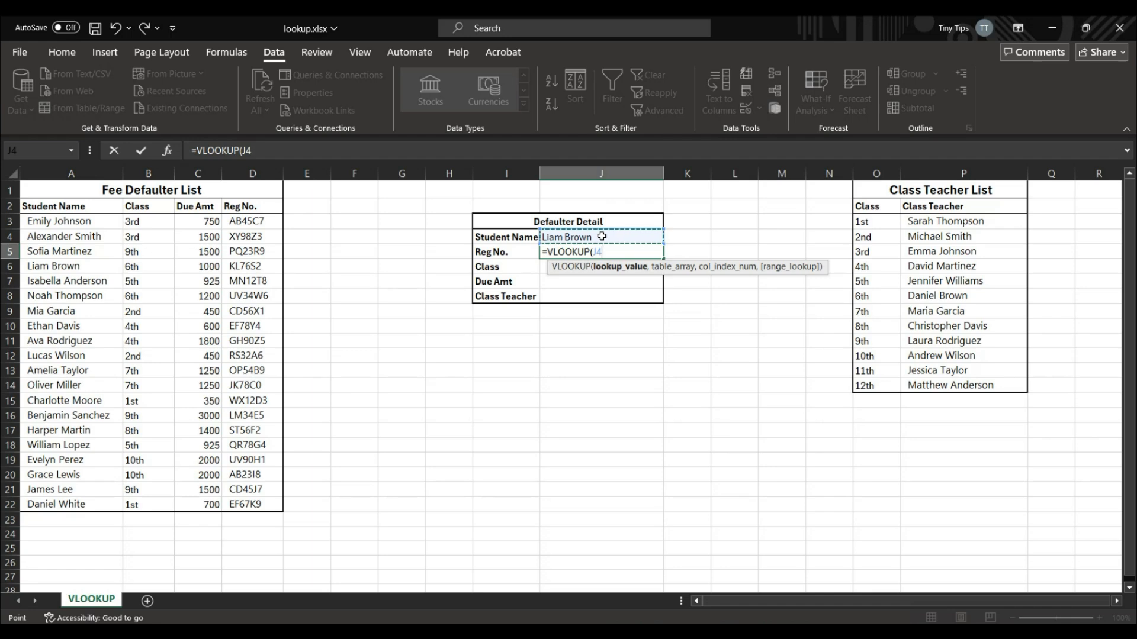
type(",")
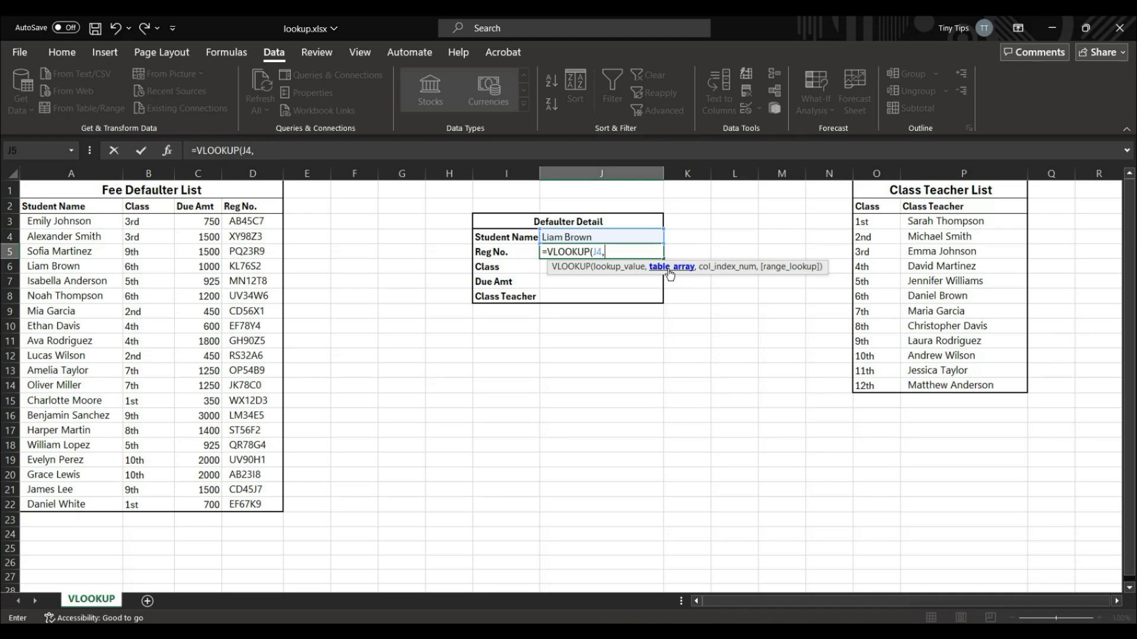
left_click_drag(100, 219, 222, 499)
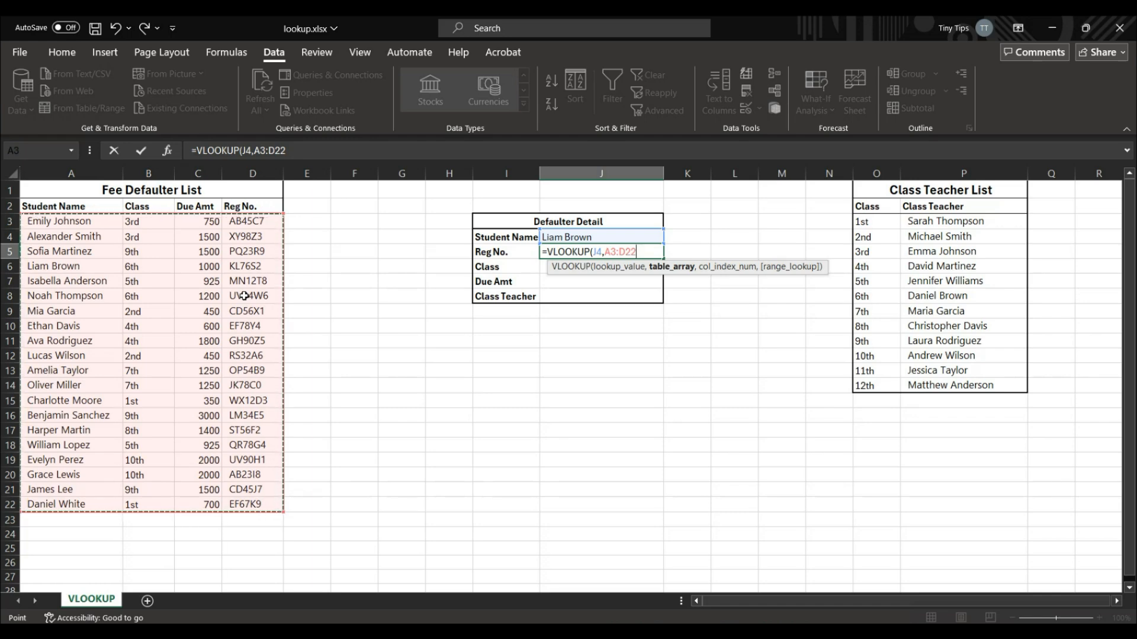
type(",4")
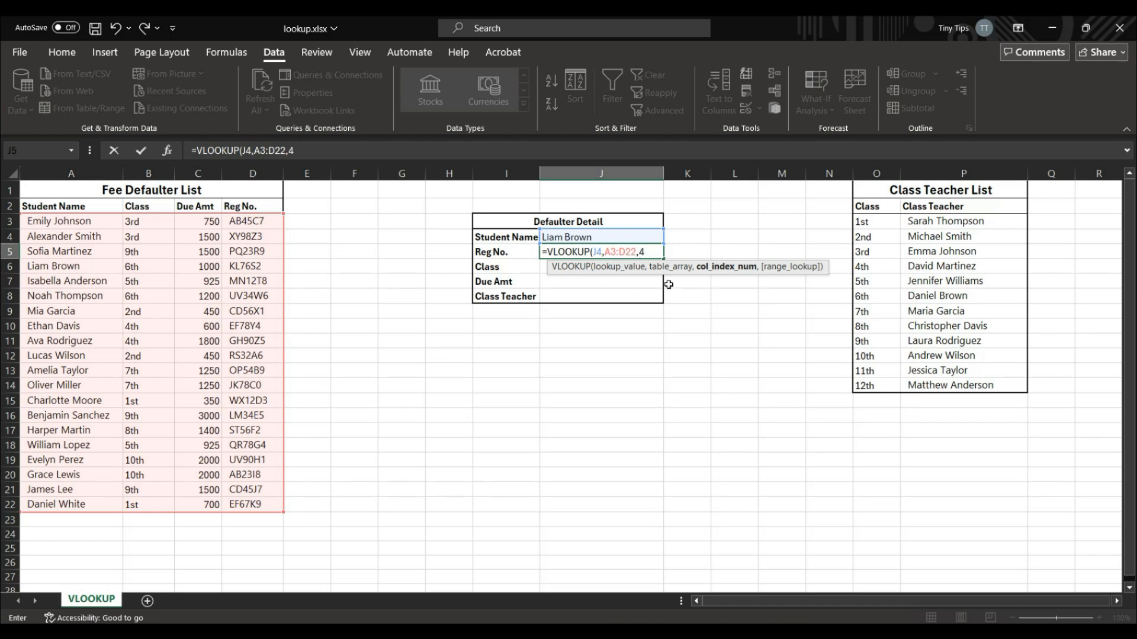
type(",")
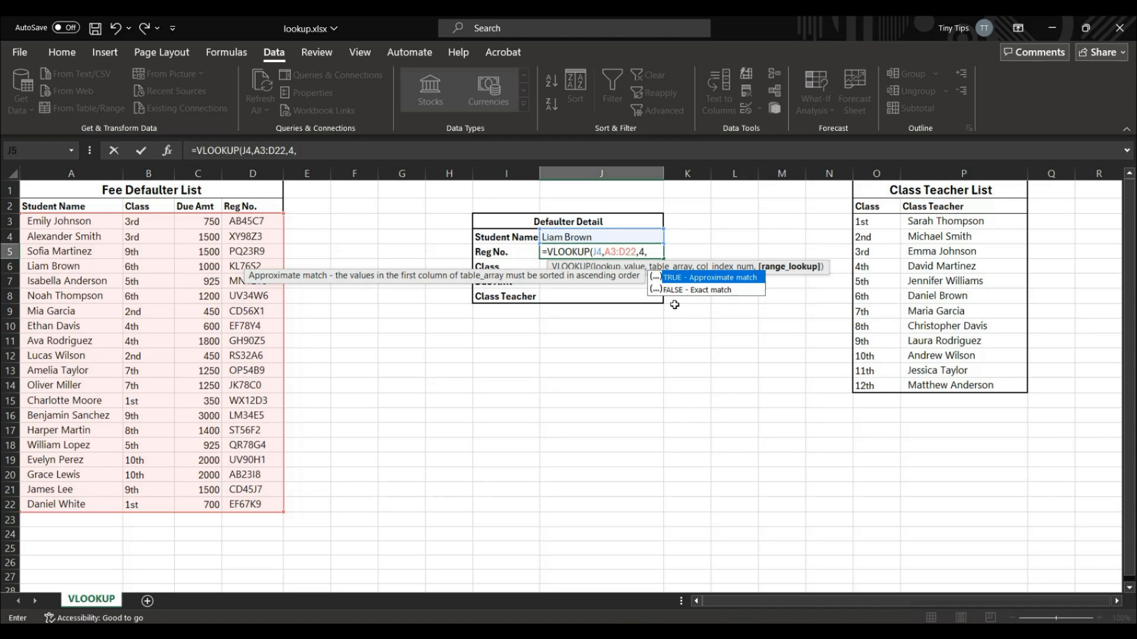
key("Down")
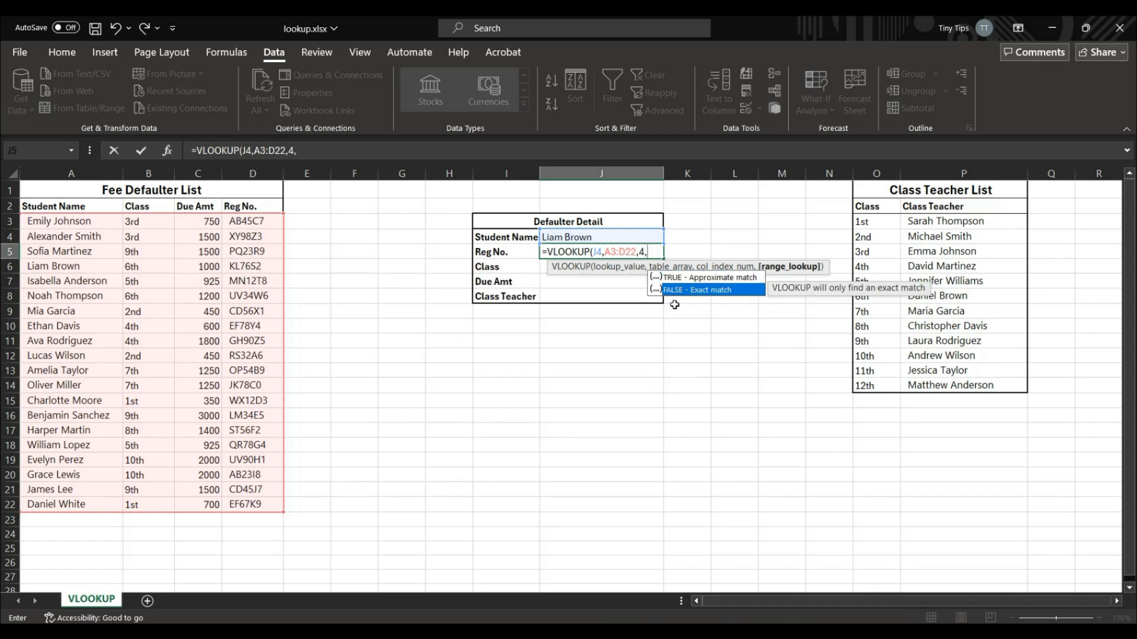
key("Tab")
key("Return")
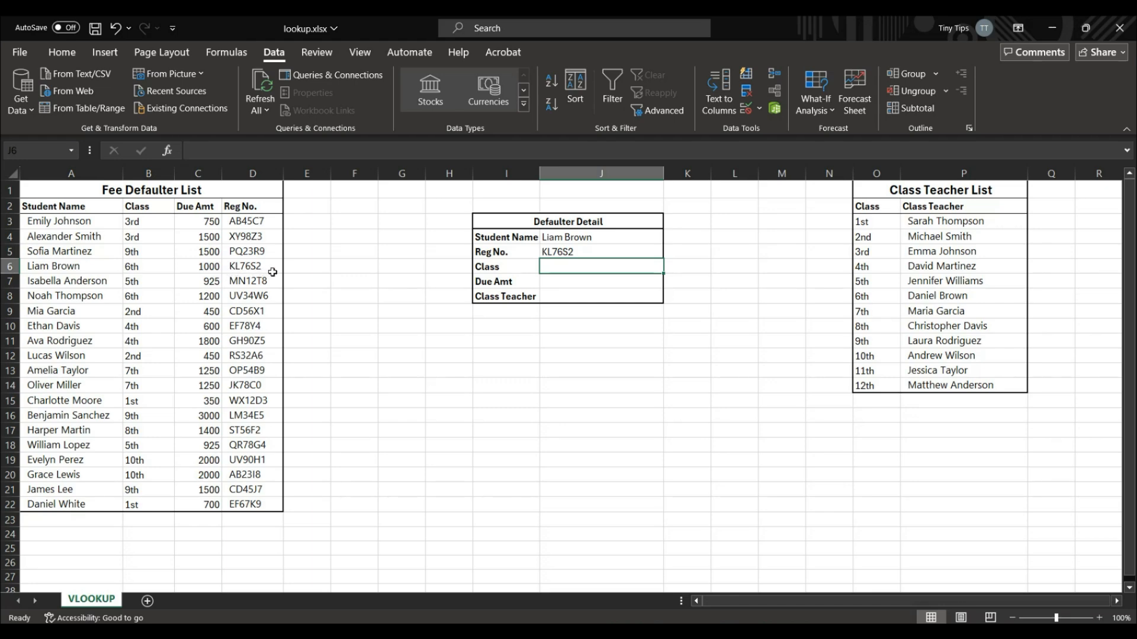
Change the range_lookup argument of the J5 formula to TRUE for an approximate match and recheck the cell.
left_click(590, 251)
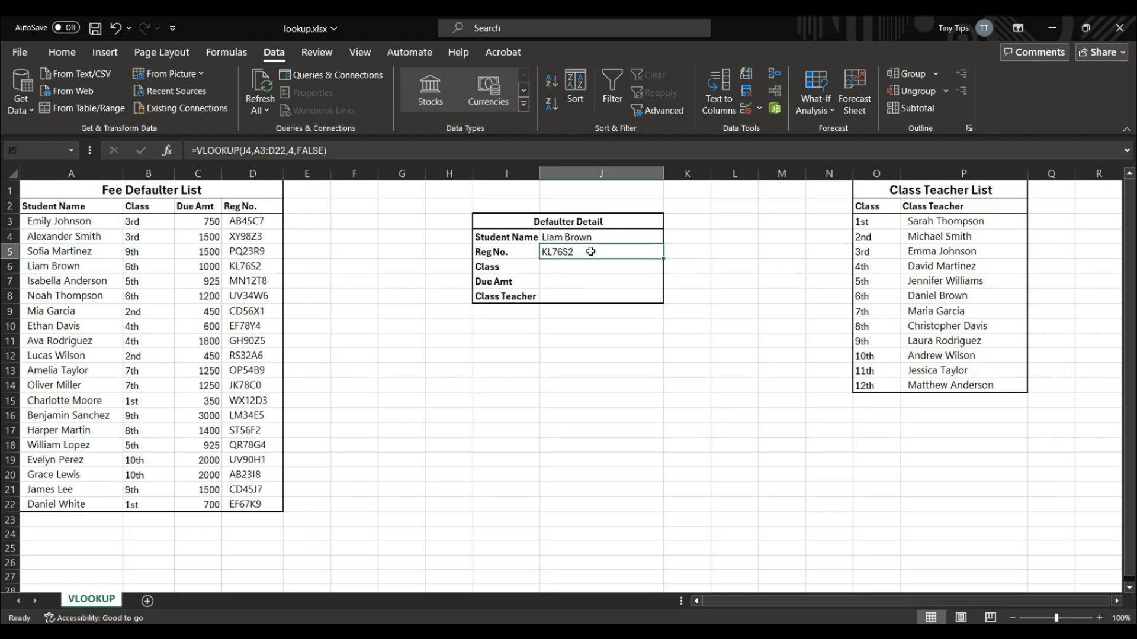
left_click(324, 151)
key("BackSpace")
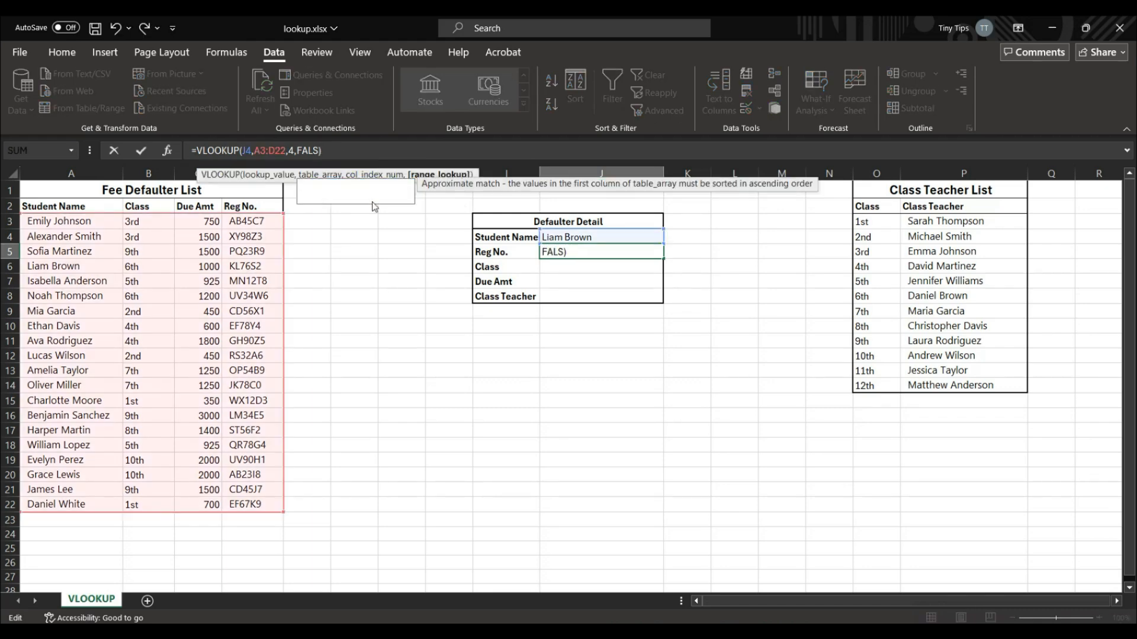
key("BackSpace")
key("BackSpace")
key("BackSpace")
key("BackSpace")
type("T")
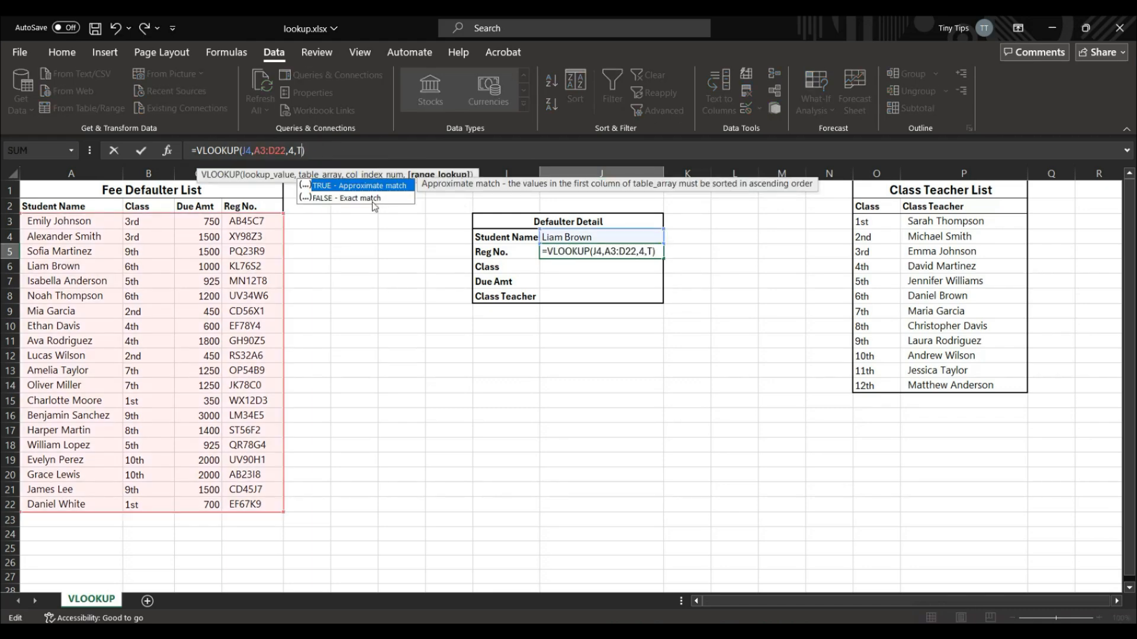
key("Tab")
key("Return")
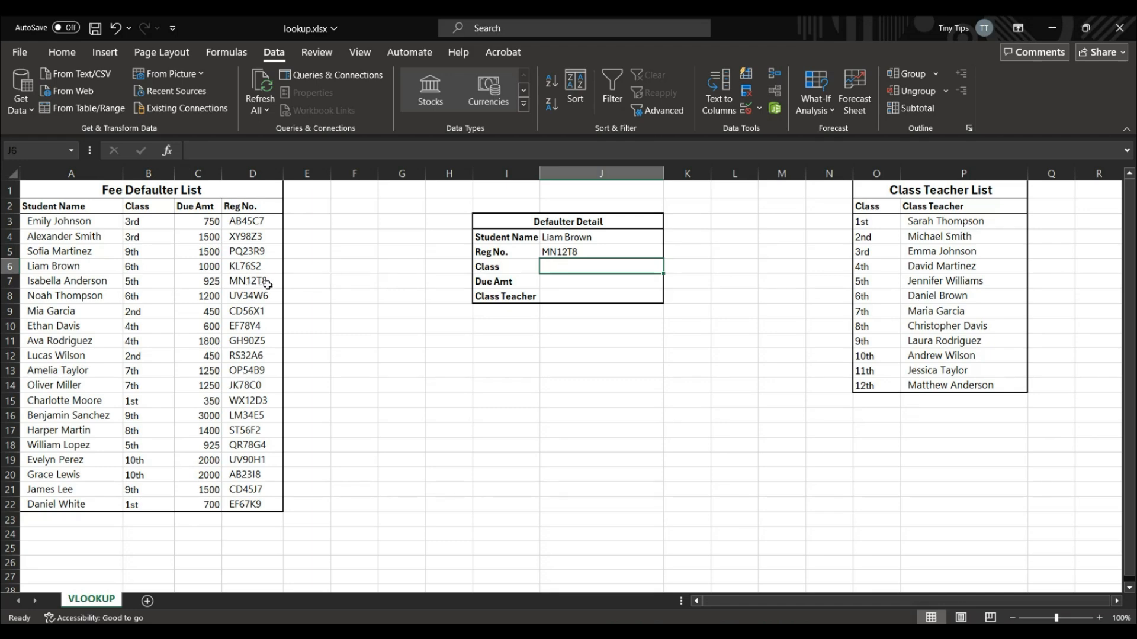
left_click(597, 251)
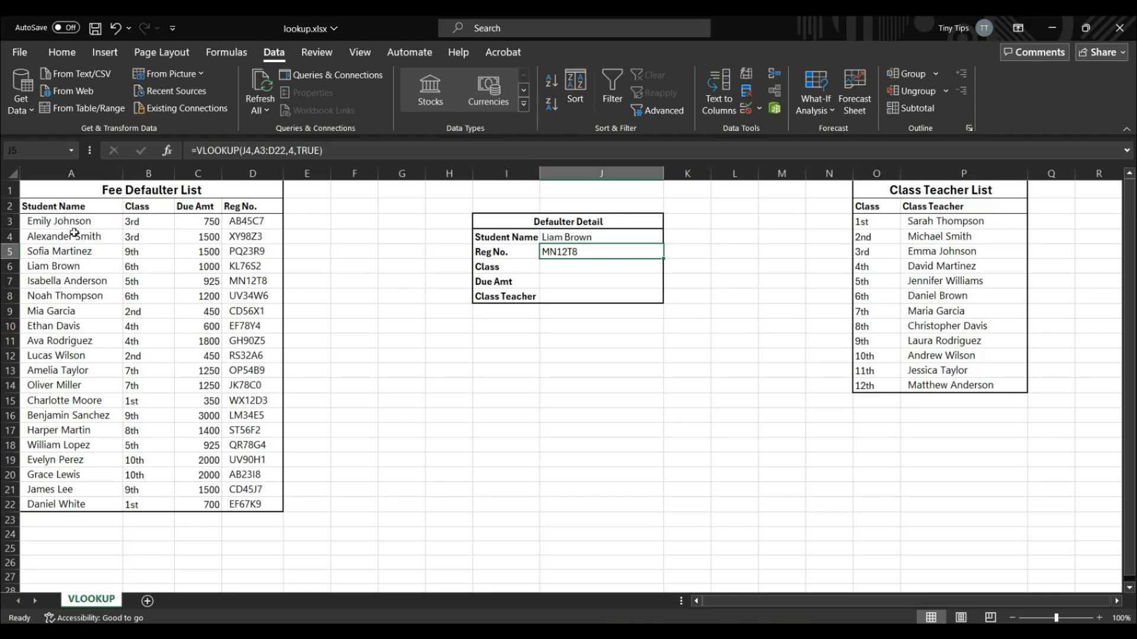
Sort the fee defaulter records in A3:D22 by Student Name on cell values, A to Z.
left_click_drag(74, 225, 237, 504)
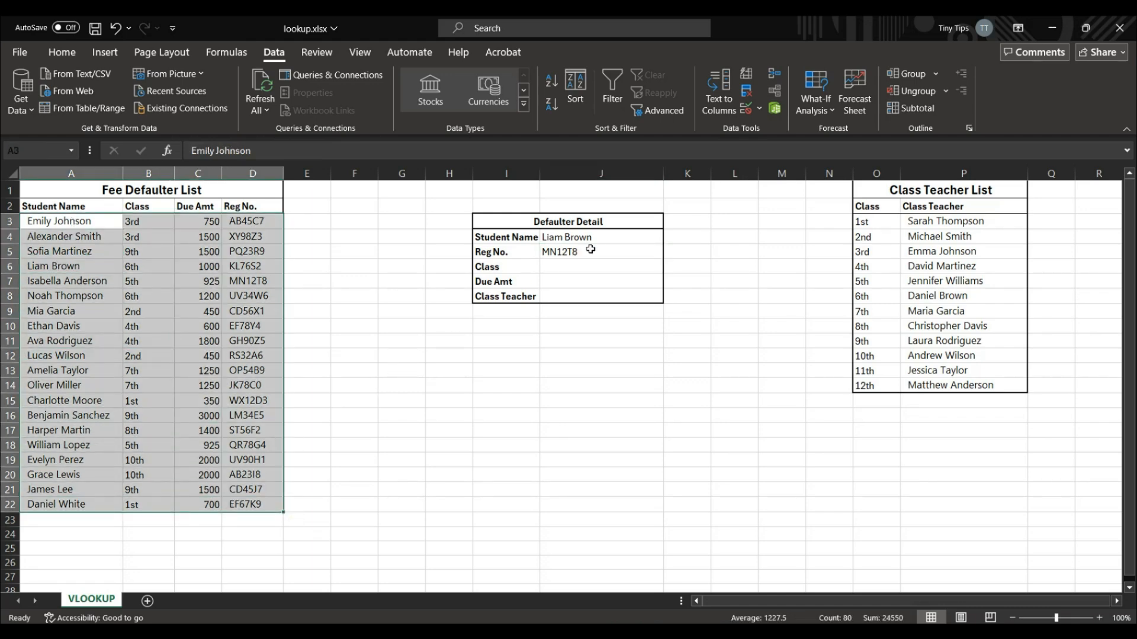
left_click(575, 101)
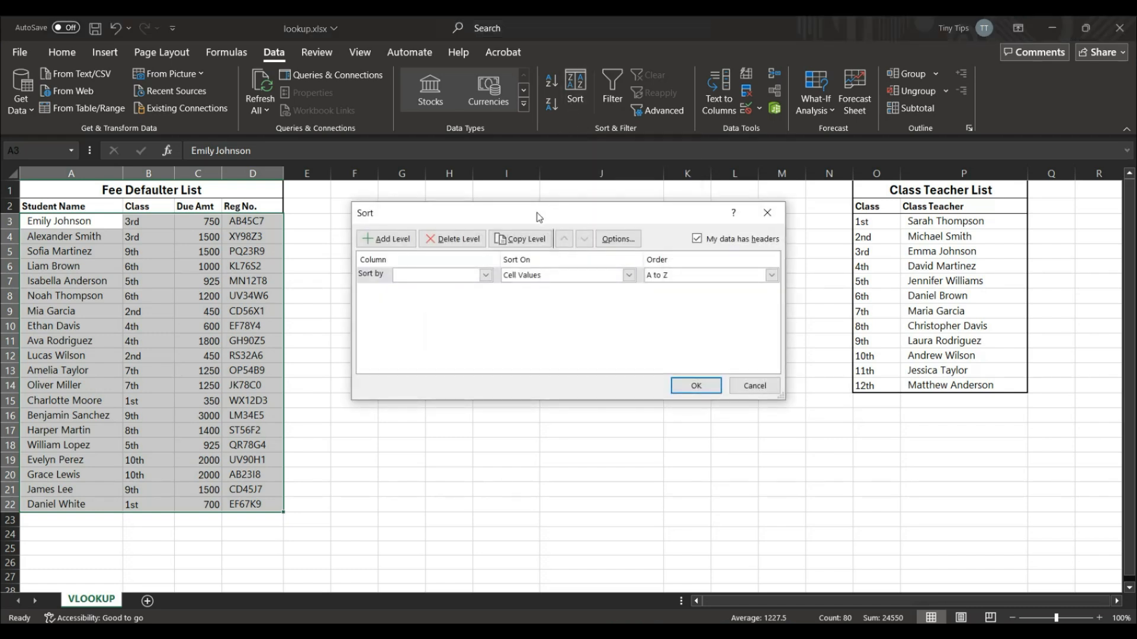
left_click(486, 275)
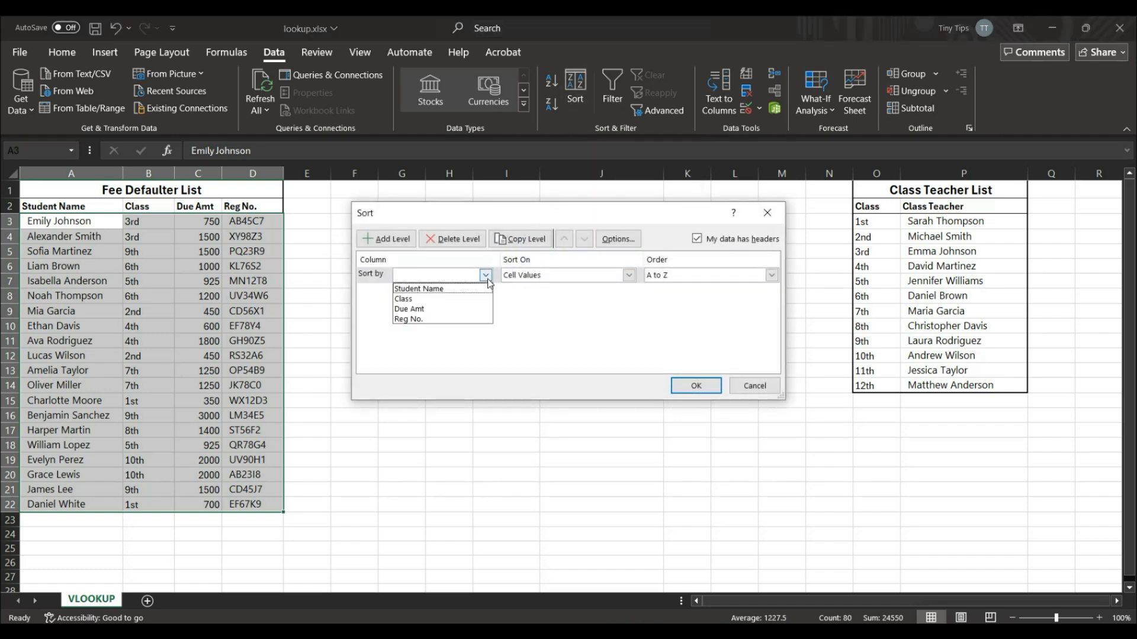
left_click(444, 289)
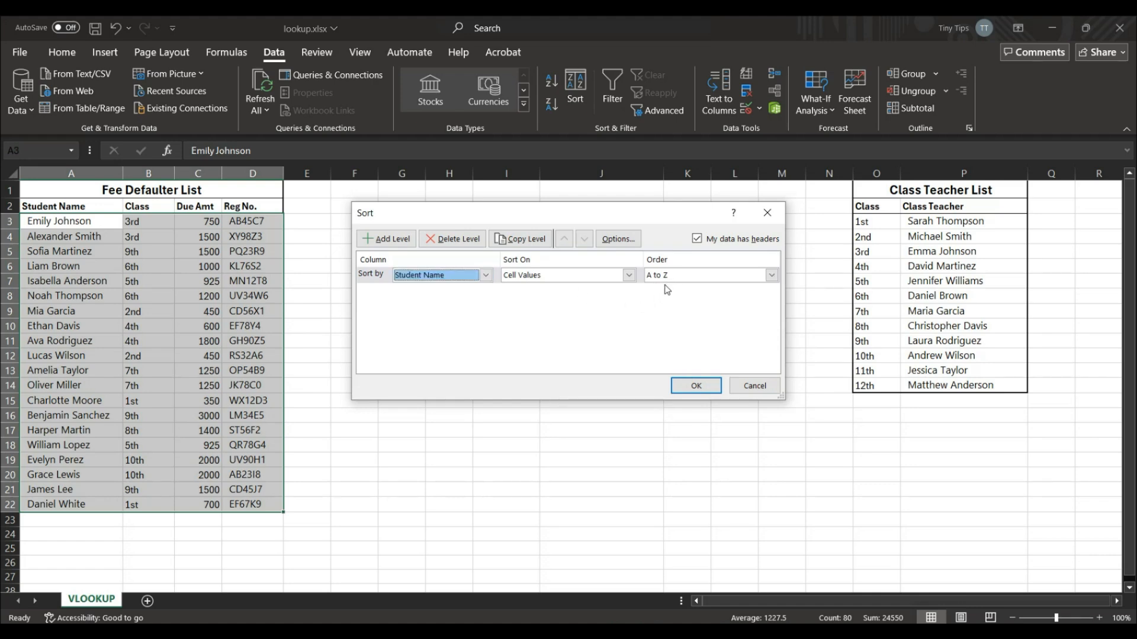
left_click(696, 386)
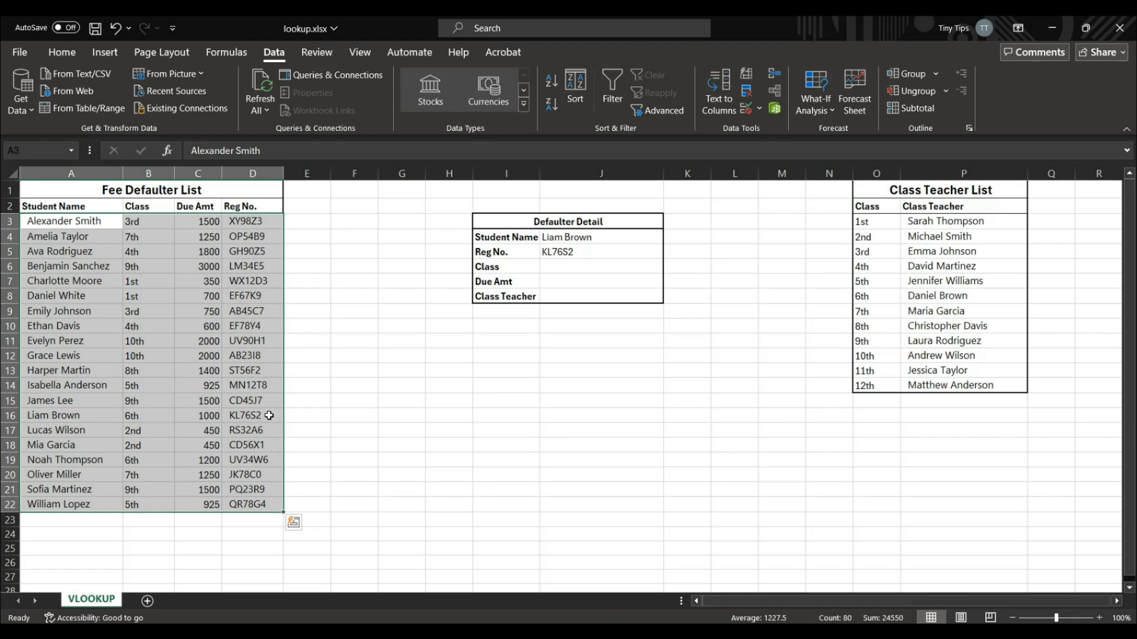
Choose the student listed in A12 in the J4 drop-down and check the approximate-match Reg No. formula in J5.
left_click(616, 238)
left_click(669, 237)
left_click(657, 264)
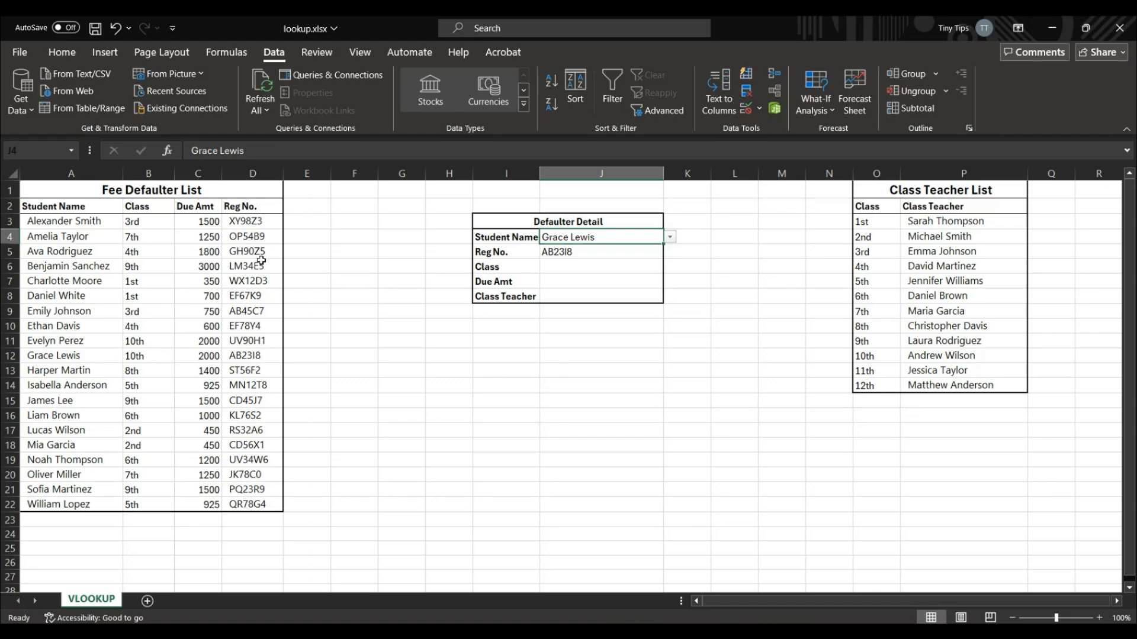
left_click(556, 253)
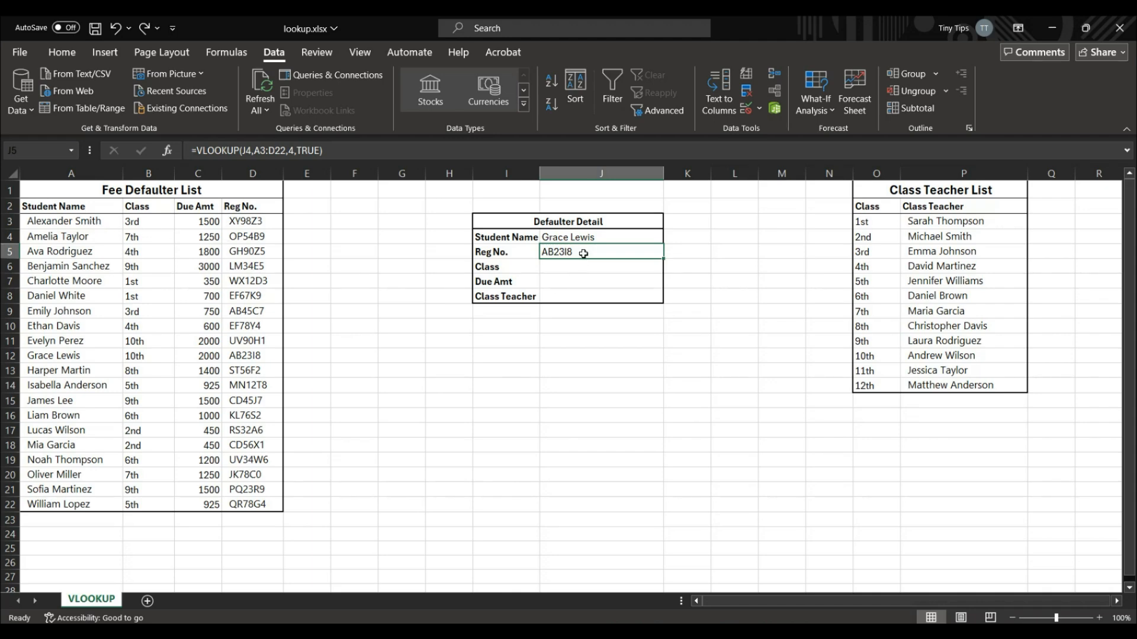
Undo the last student choice in J4 and the A to Z sort of the fee defaulter records.
key("ctrl+z")
key("ctrl+z")
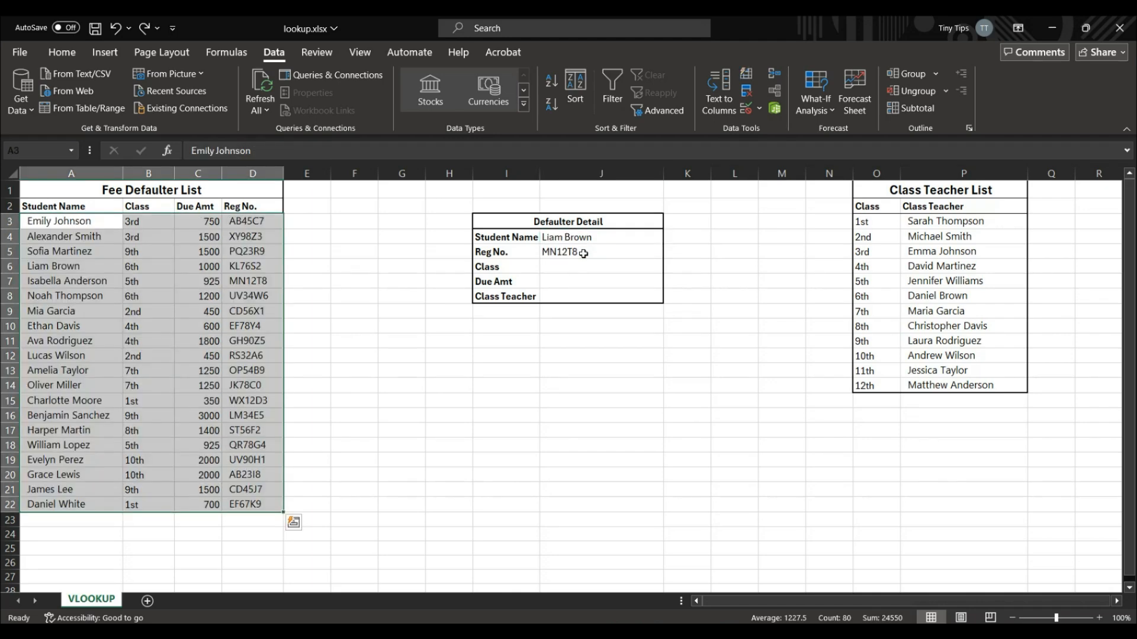
Change the range_lookup argument of the J5 formula to FALSE for an exact match and recheck the cell.
left_click(588, 253)
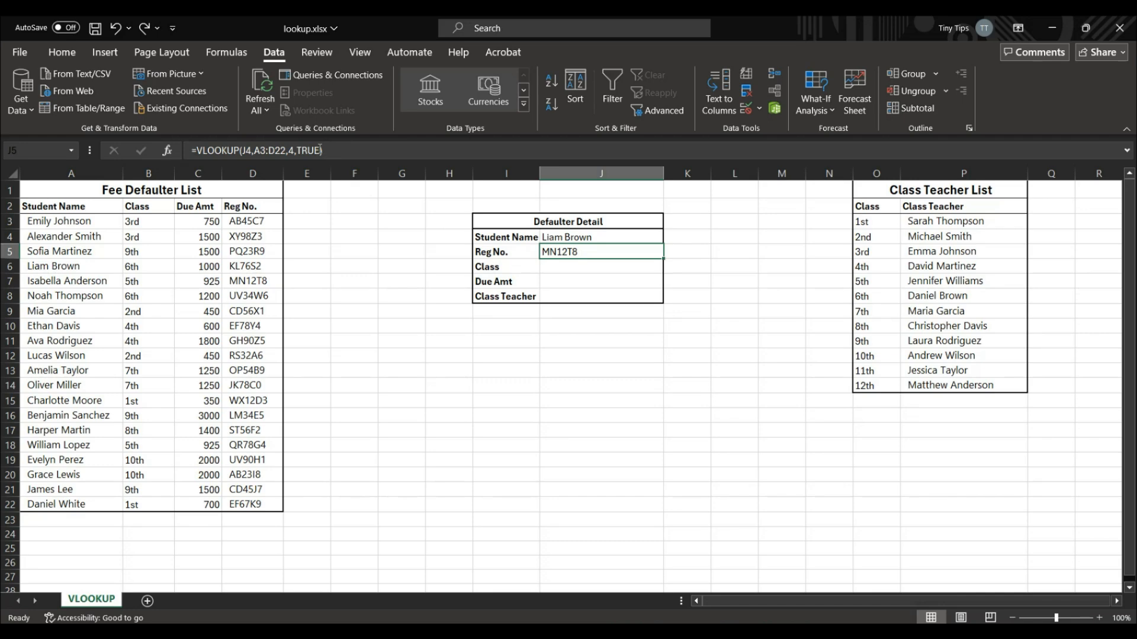
left_click(348, 153)
key("BackSpace")
key("BackSpace")
key("BackSpace")
key("BackSpace")
type("False")
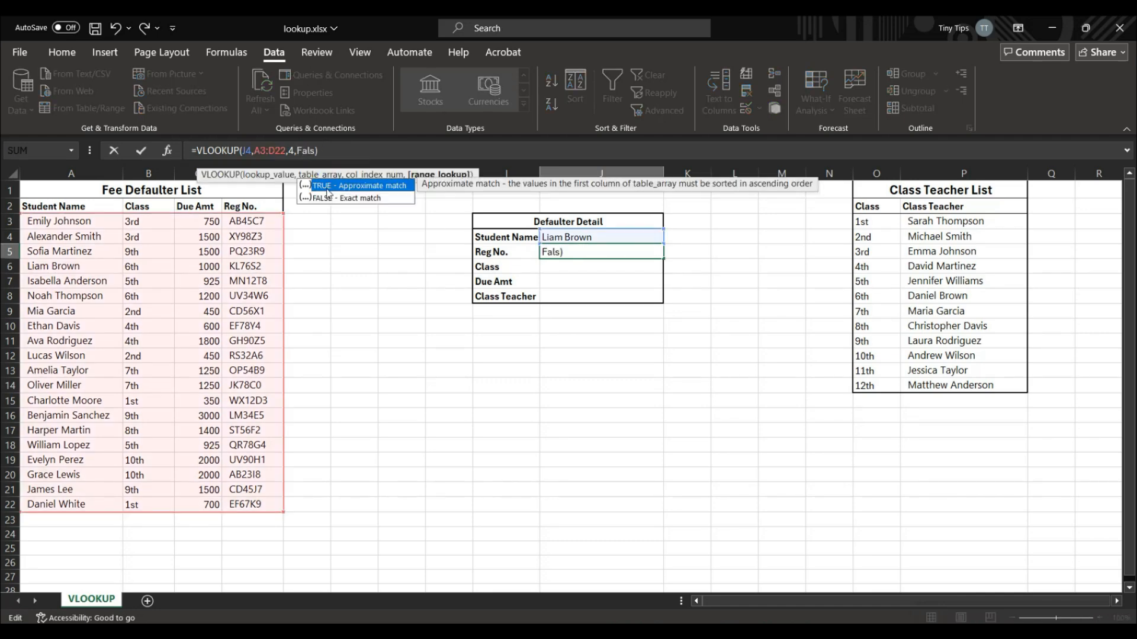
key("Return")
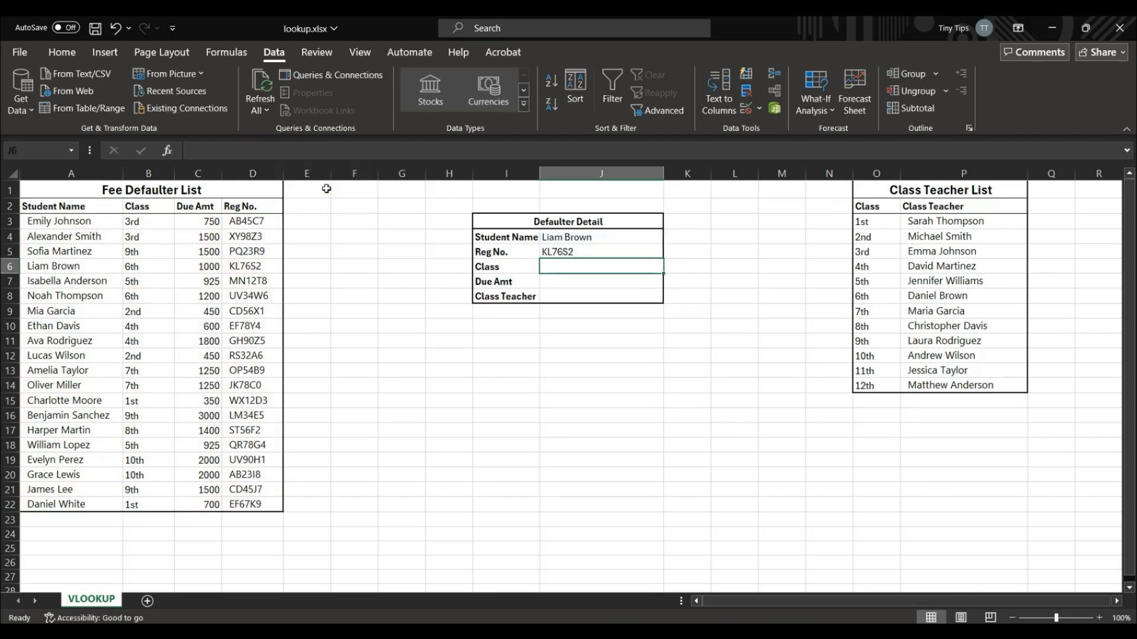
left_click(579, 251)
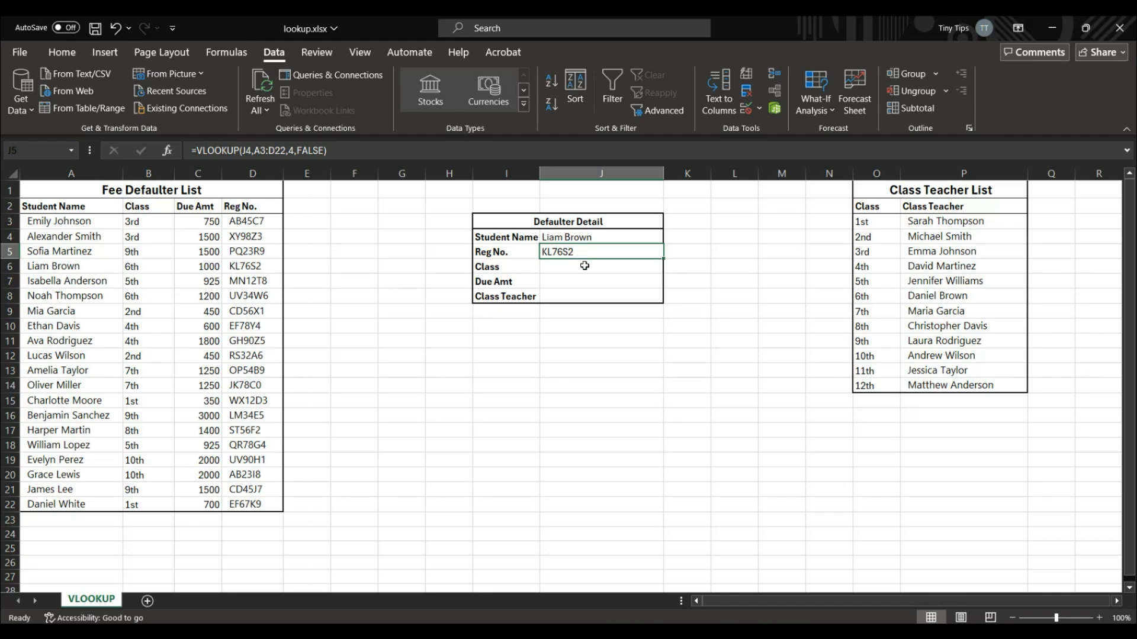
Enter =VLOOKUP(J4,A3:D22,2,FALSE) in J6 to return the selected student's Class by exact match.
left_click(585, 266)
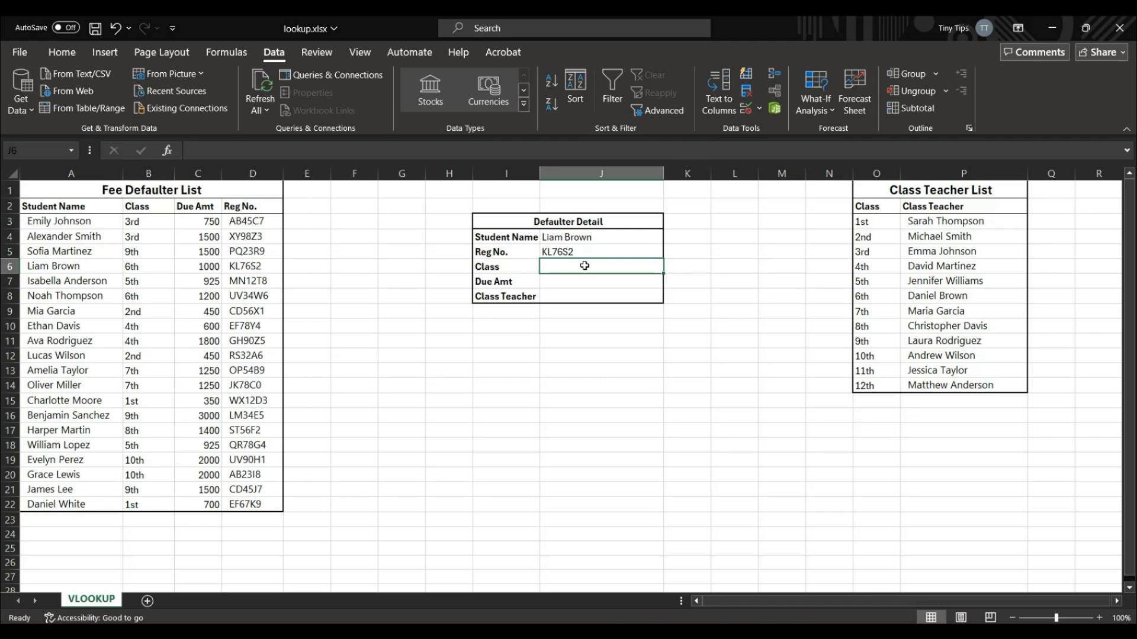
type("=vl")
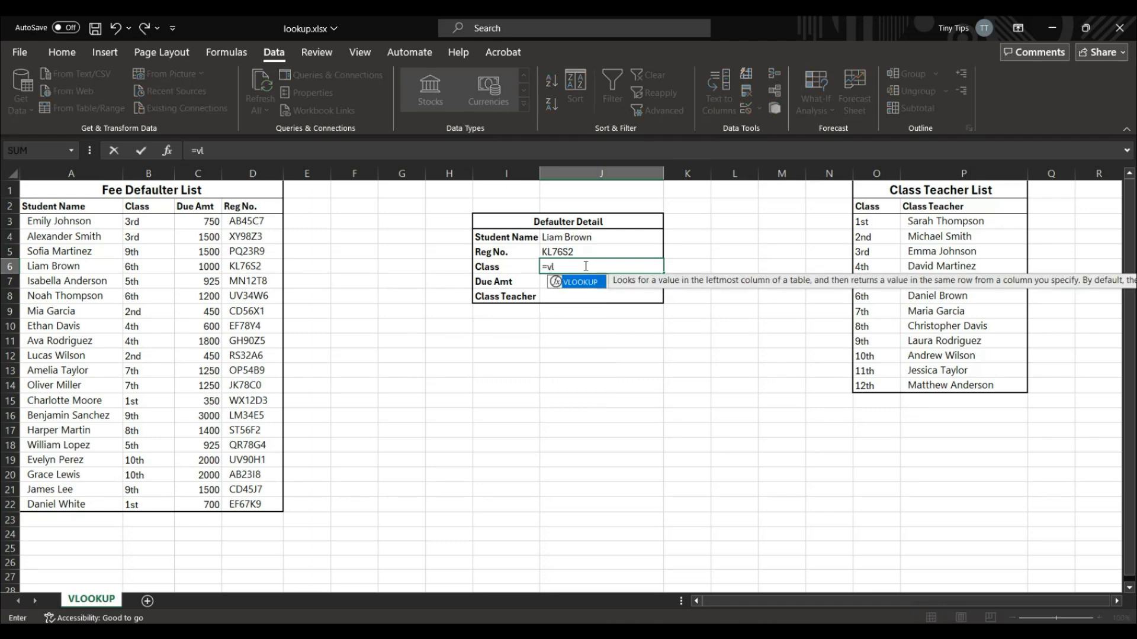
key("Tab")
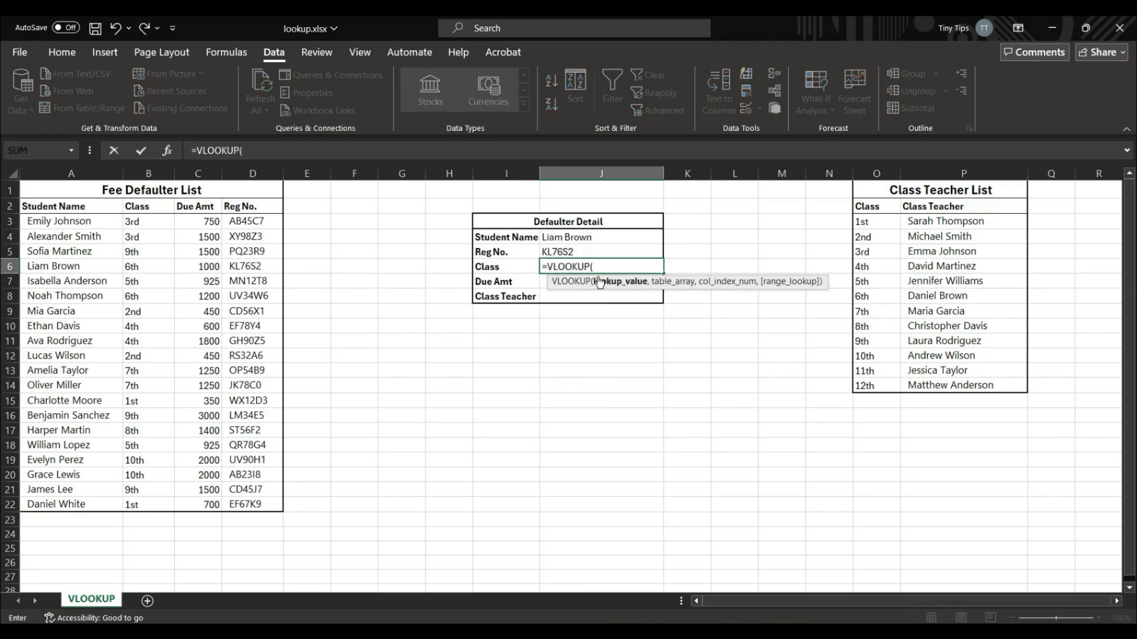
left_click(592, 237)
type(",")
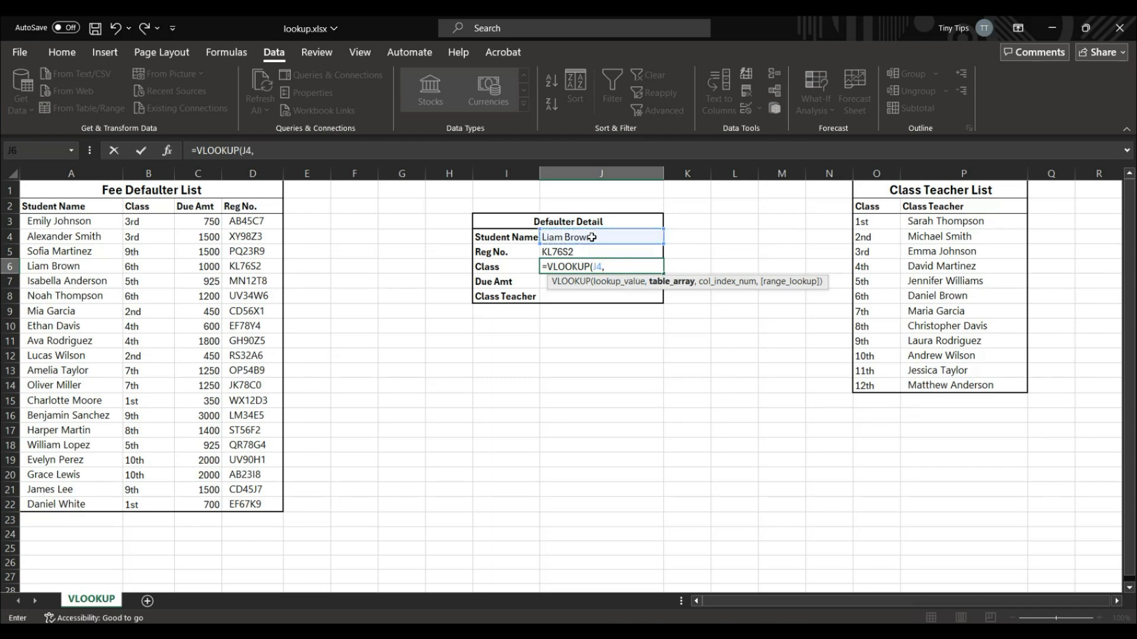
left_click_drag(97, 220, 239, 500)
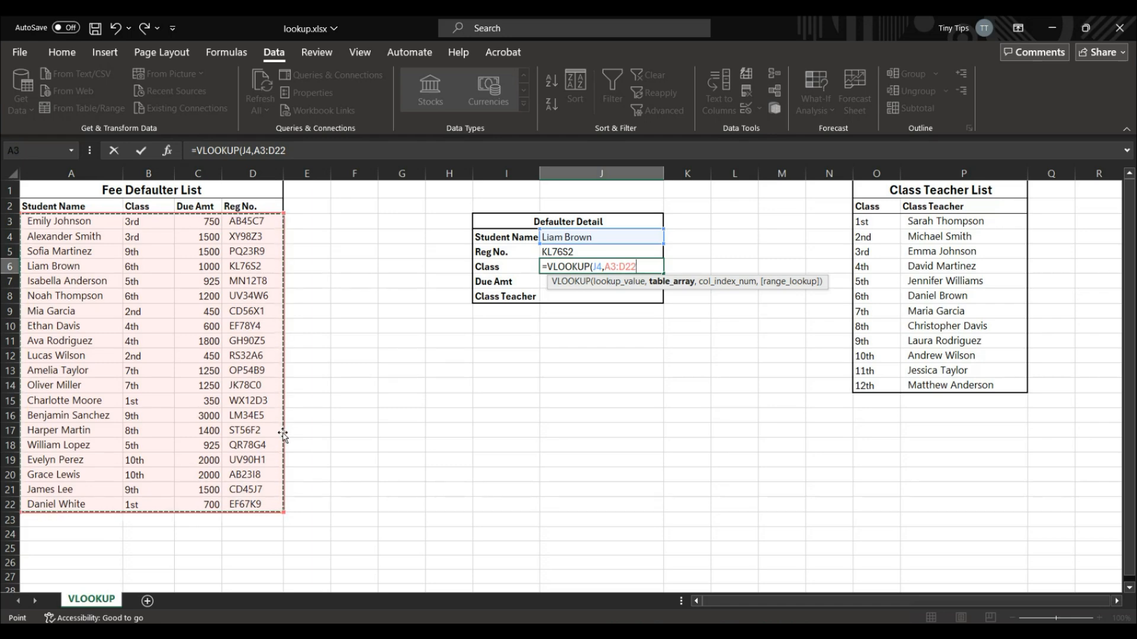
type(",")
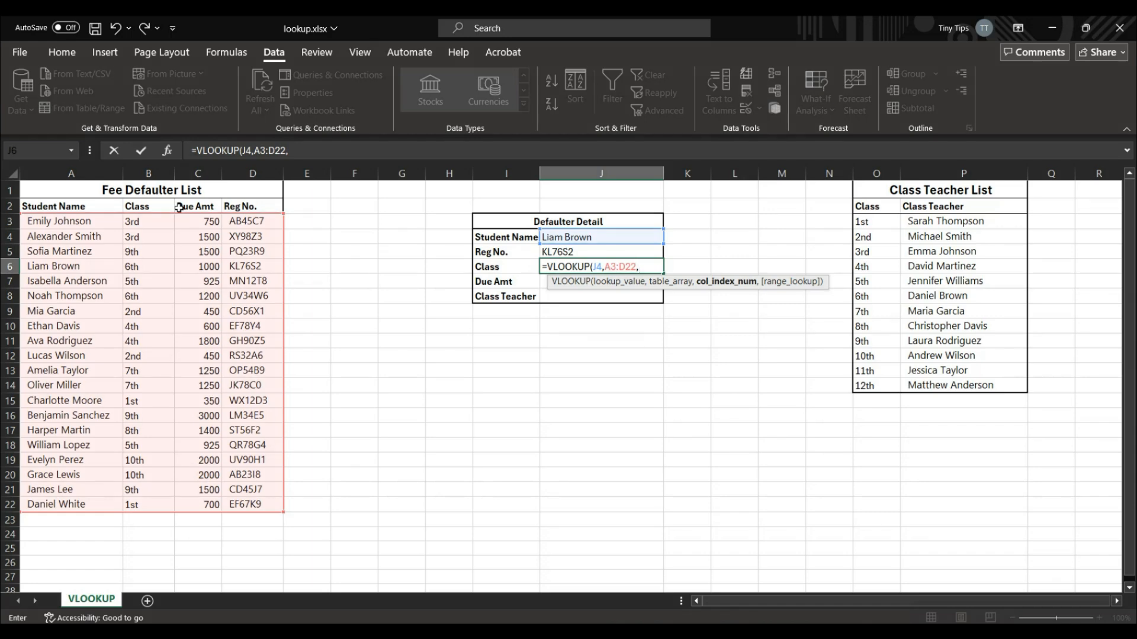
type("2,")
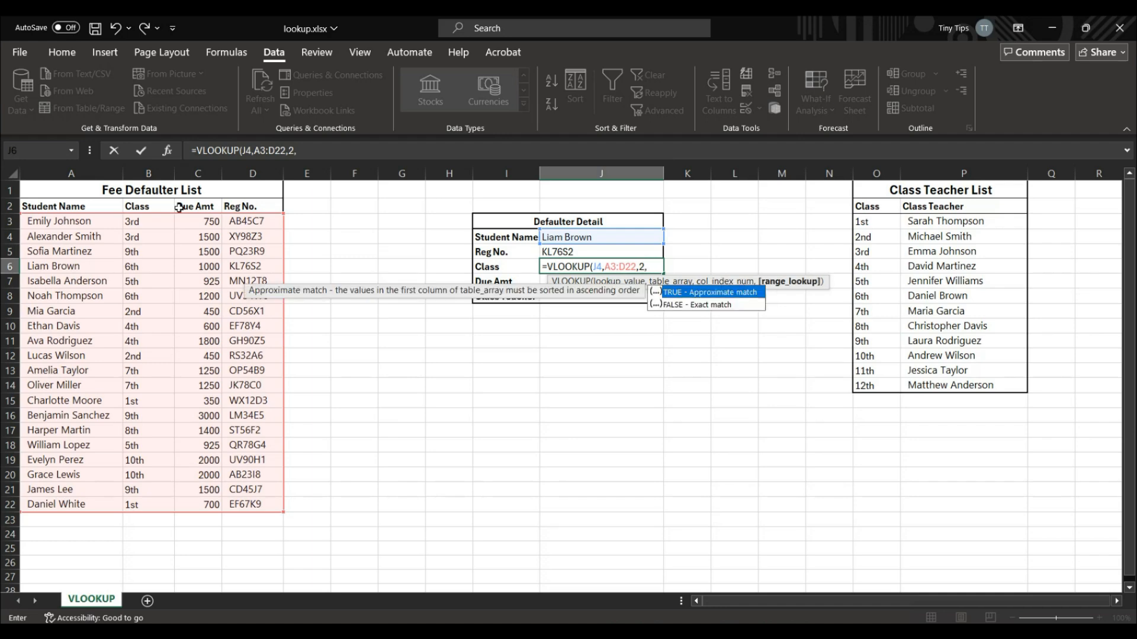
key("Down")
key("Tab")
key("Return")
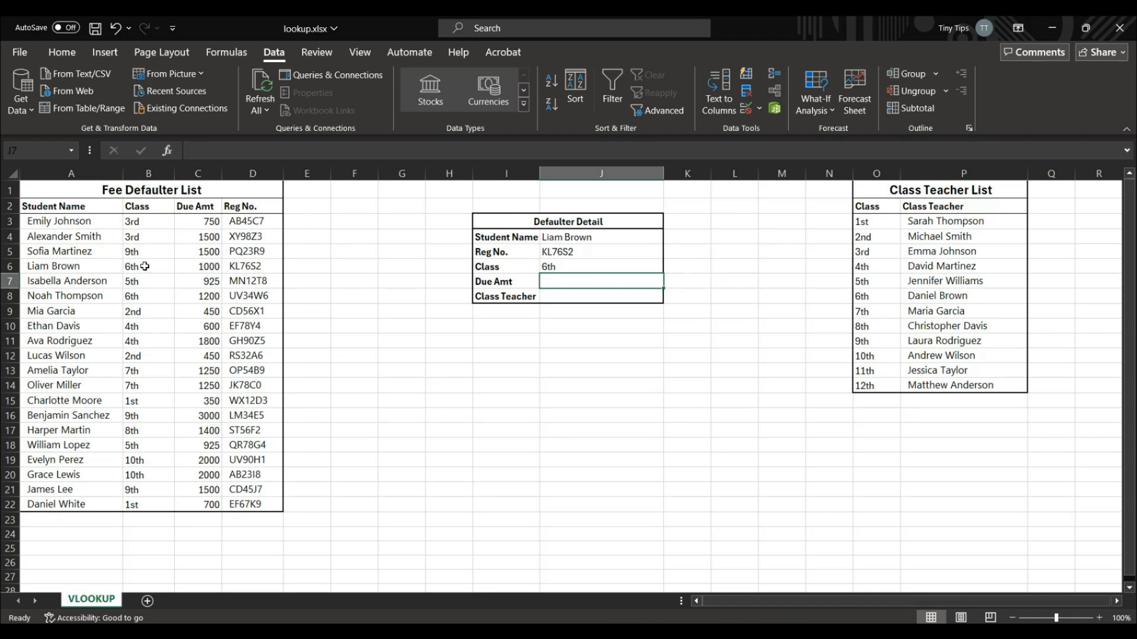
Enter =VLOOKUP(J4,A3:D22,3,FALSE) in J7 to return the selected student's Due Amt by exact match.
type("=")
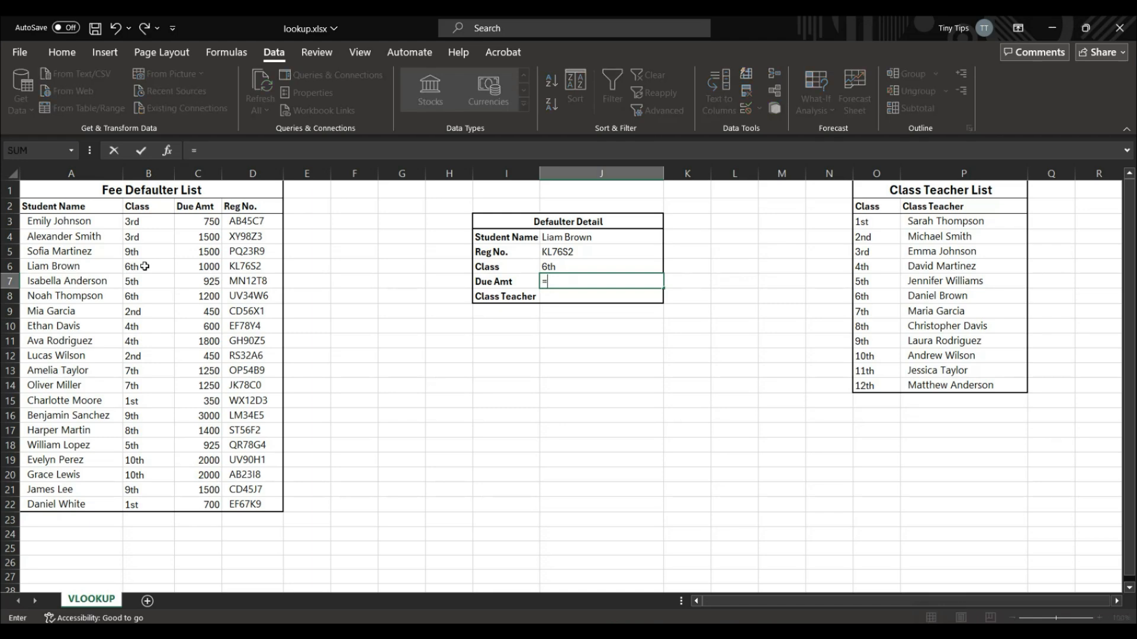
type("vlo")
key("Tab")
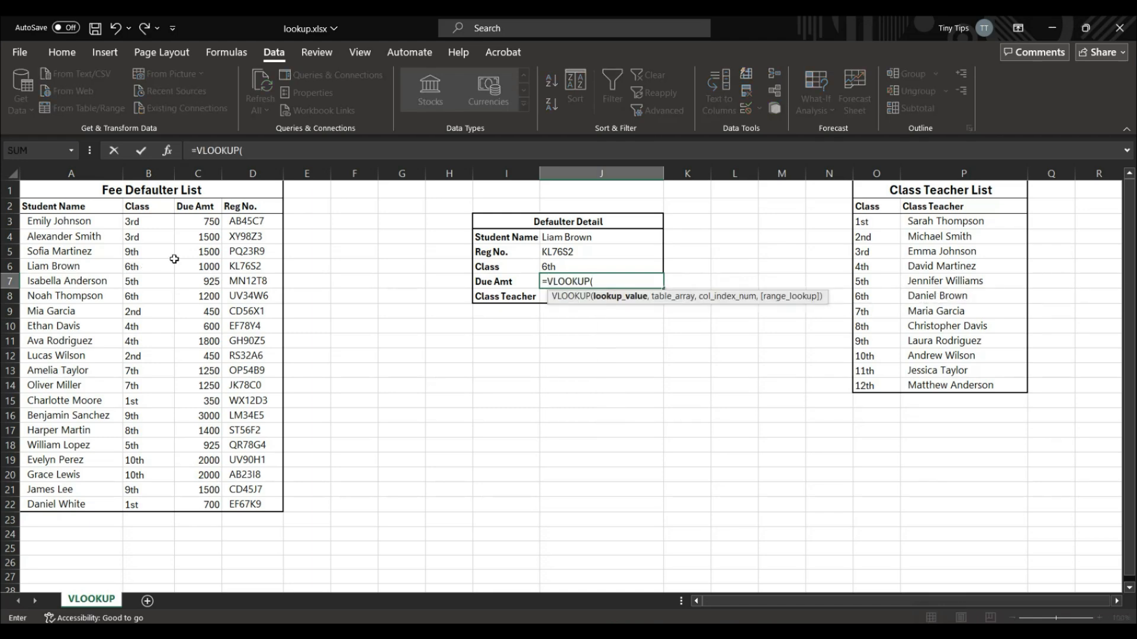
left_click(550, 238)
type(",")
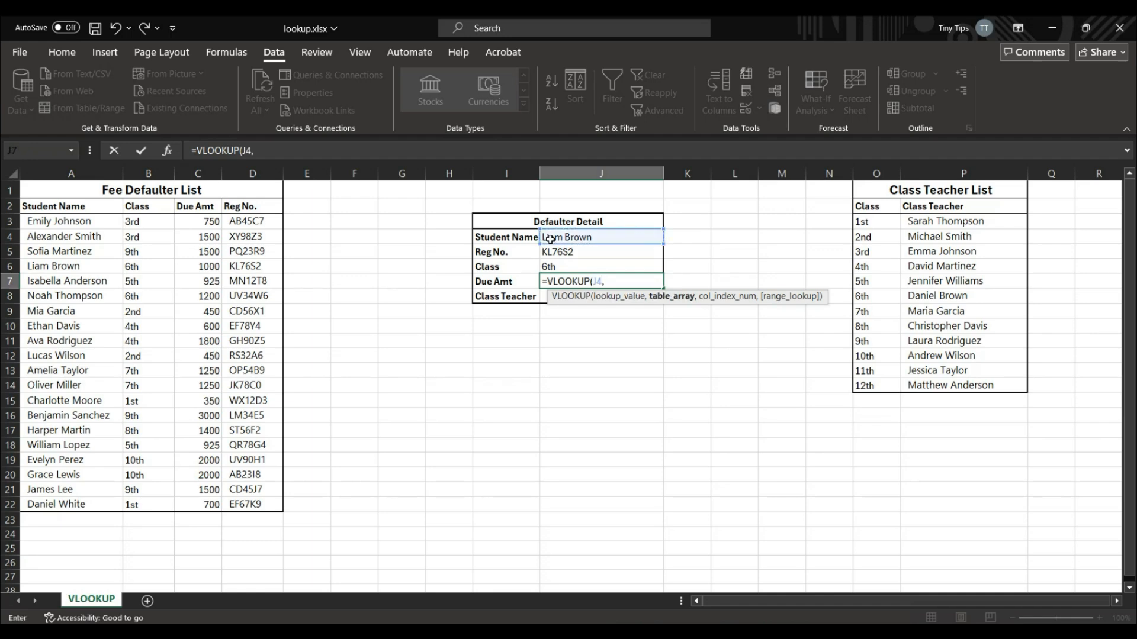
left_click_drag(95, 225, 248, 501)
type(",")
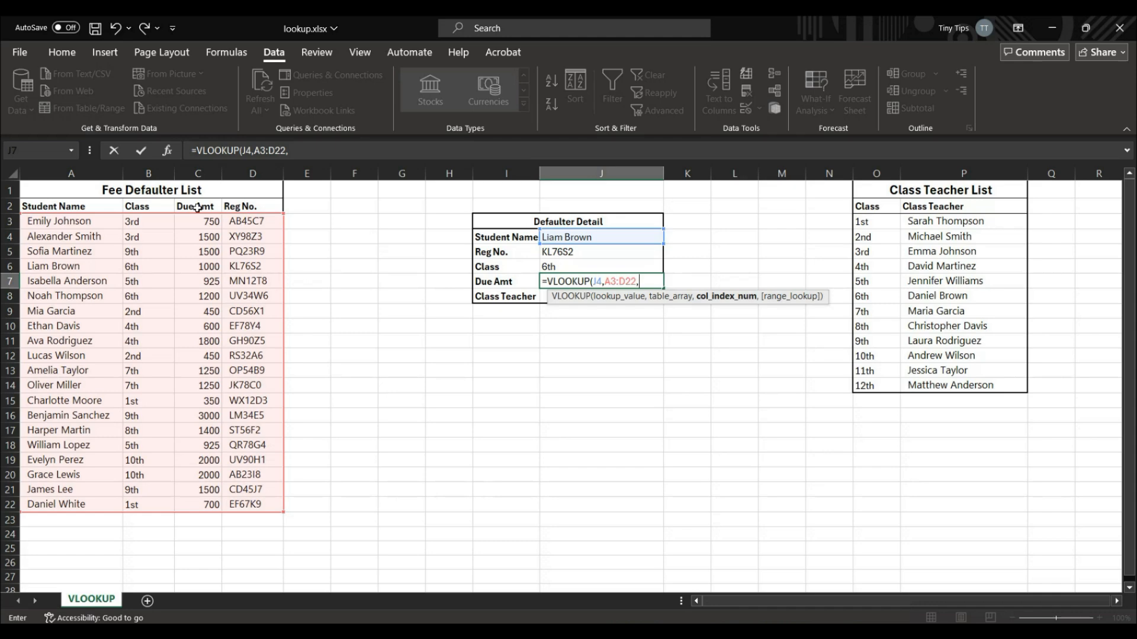
type("3,")
key("Down")
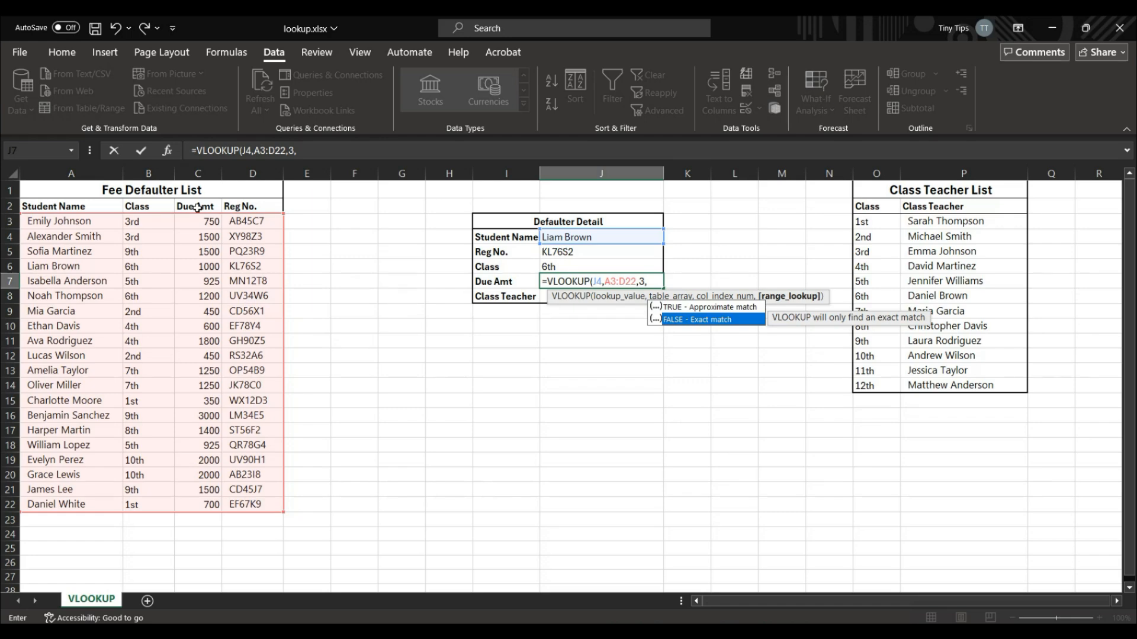
key("Tab")
key("Return")
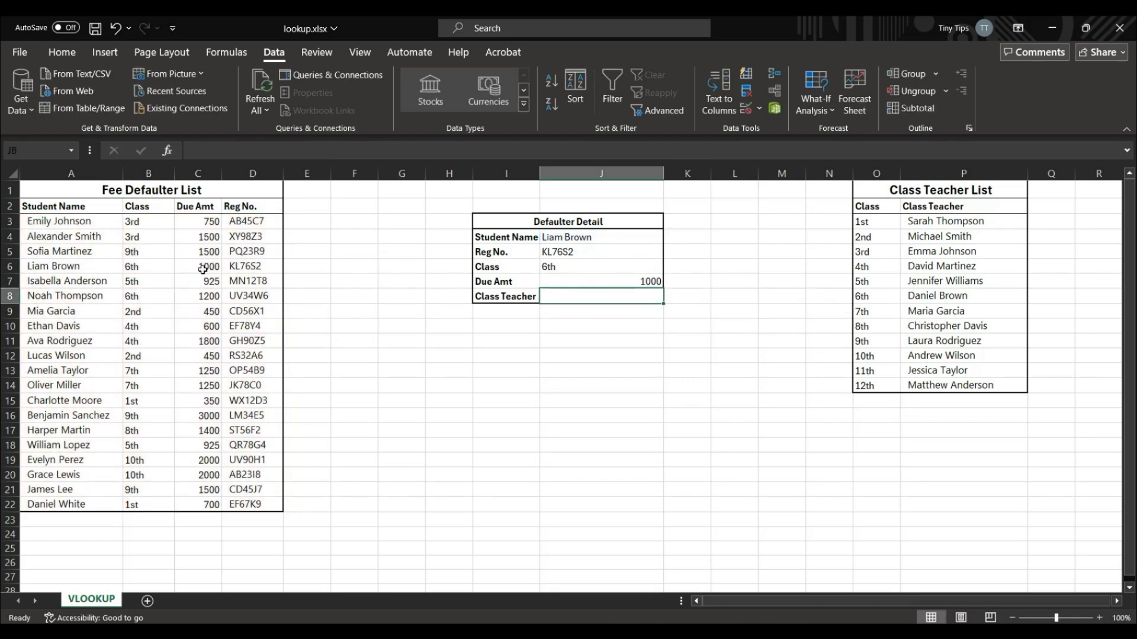
Left-align the Due Amt result in J7.
left_click(554, 282)
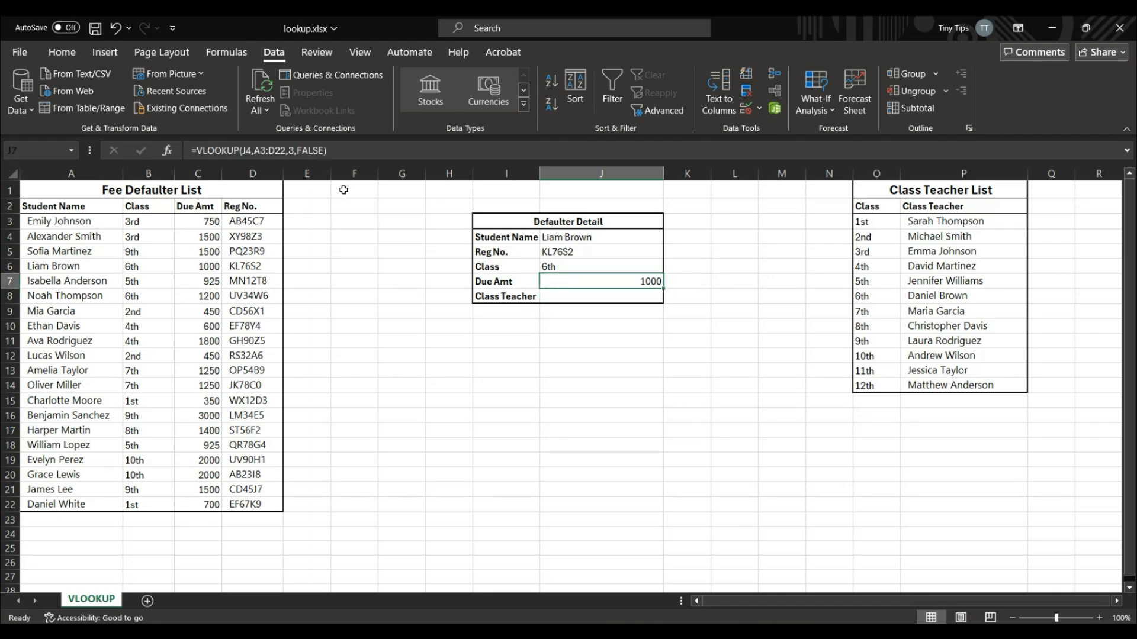
left_click(62, 52)
left_click(255, 105)
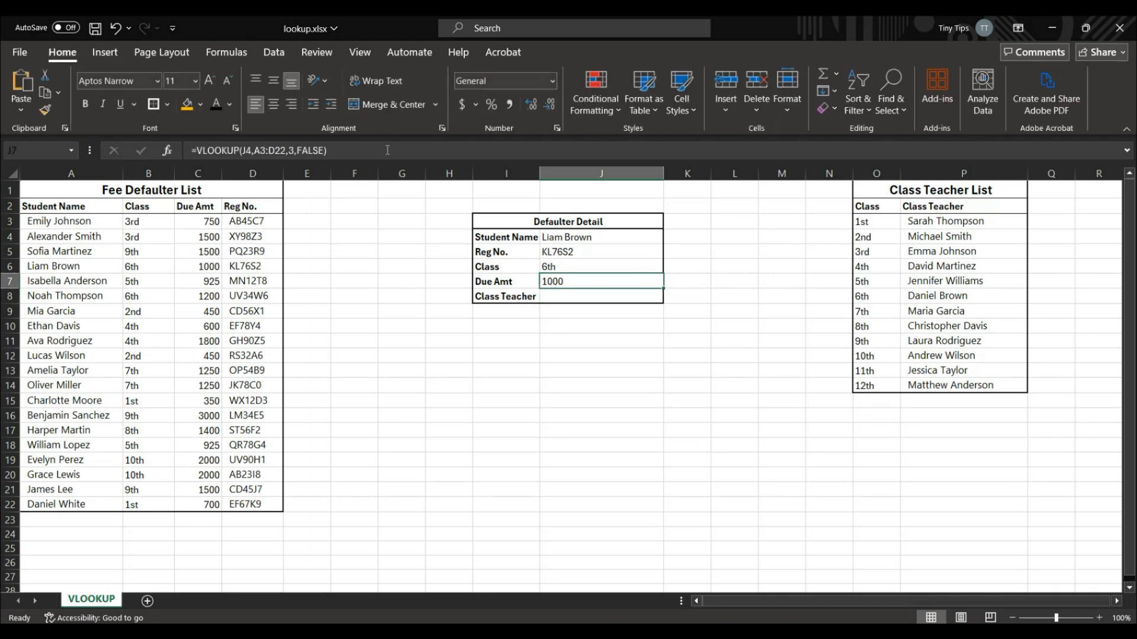
Enter =VLOOKUP(J6,O3:P14,2,FALSE) in J8 to return the Class Teacher for the class in J6 by exact match.
left_click(576, 298)
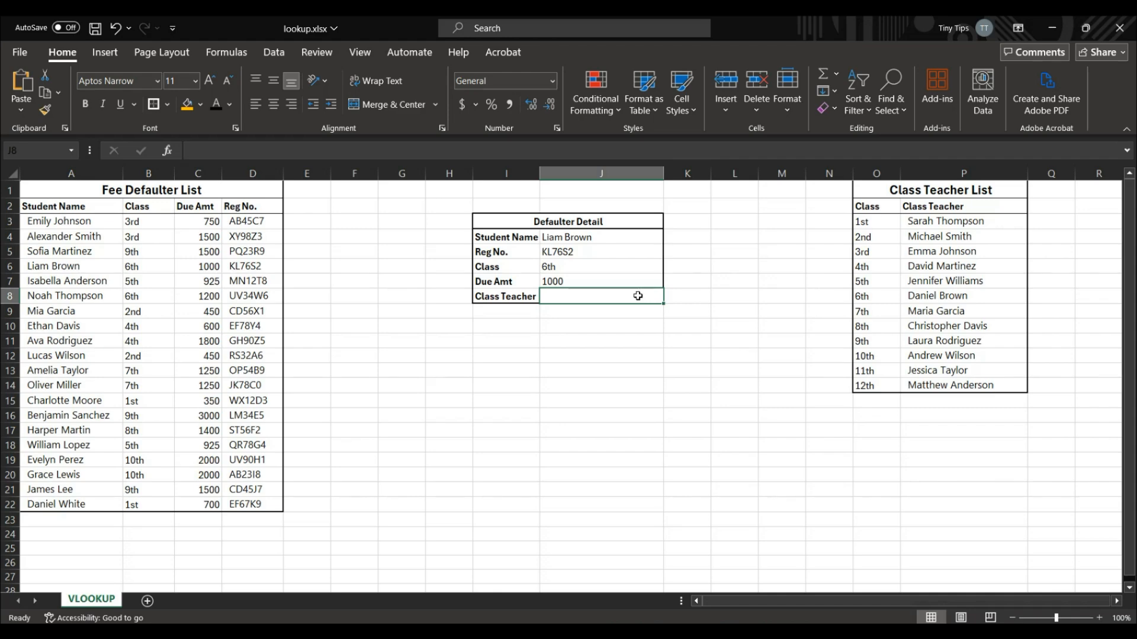
type("=")
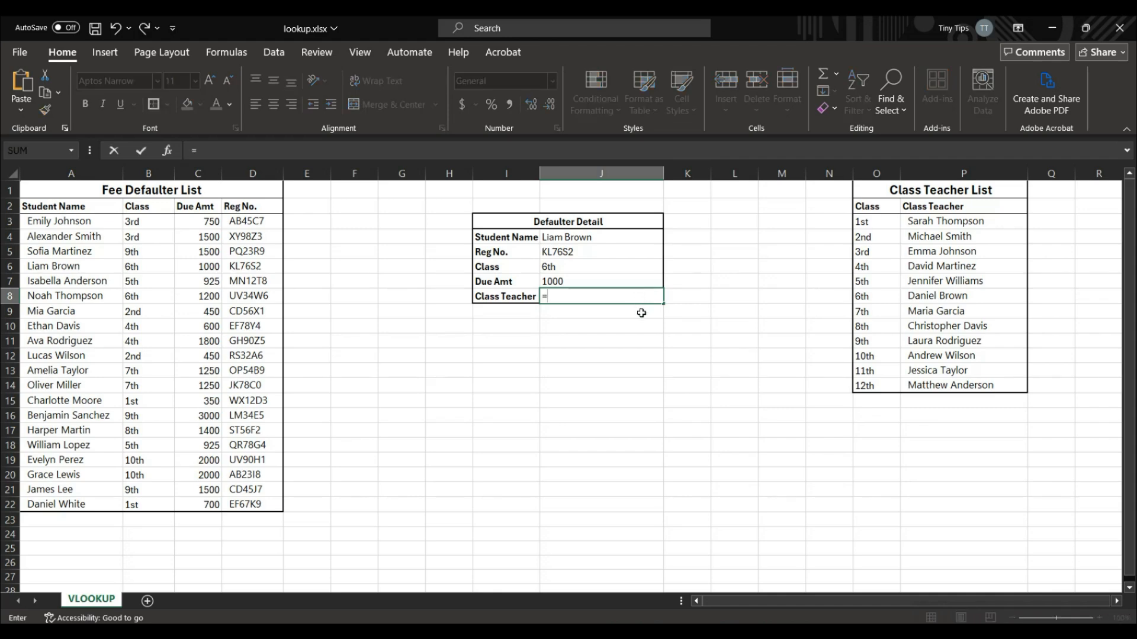
type("vloo")
key("Tab")
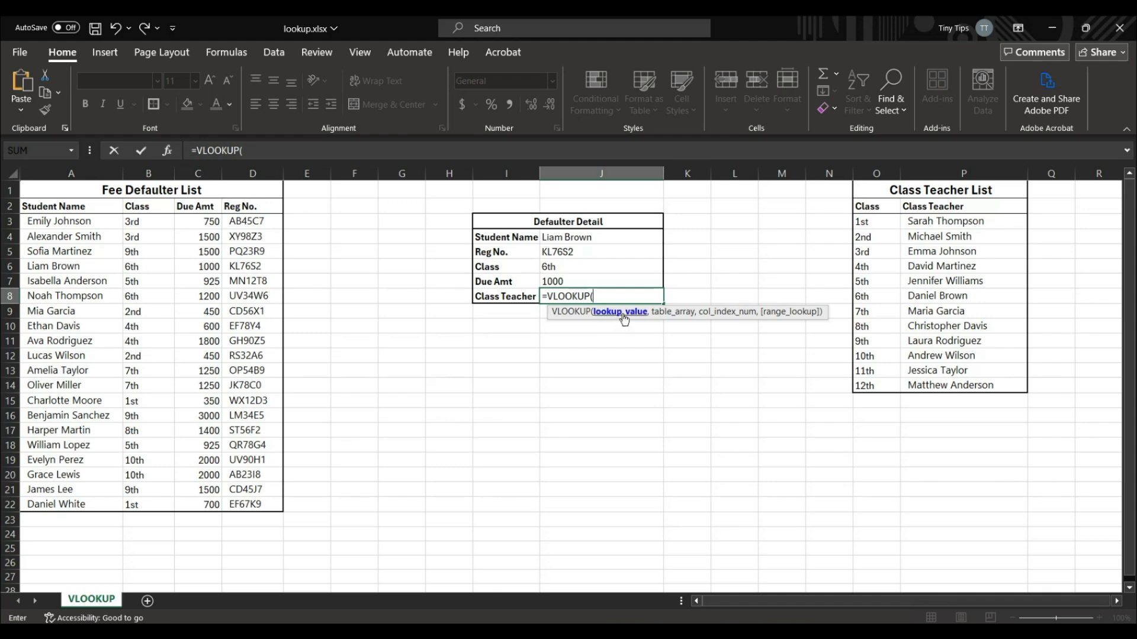
left_click(567, 266)
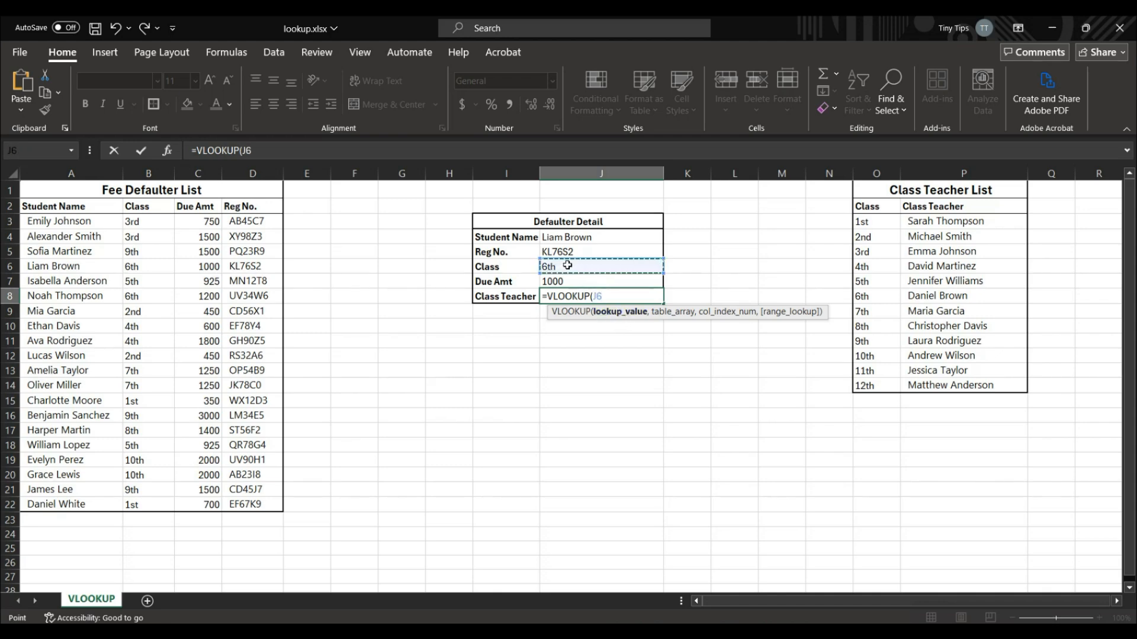
type(",")
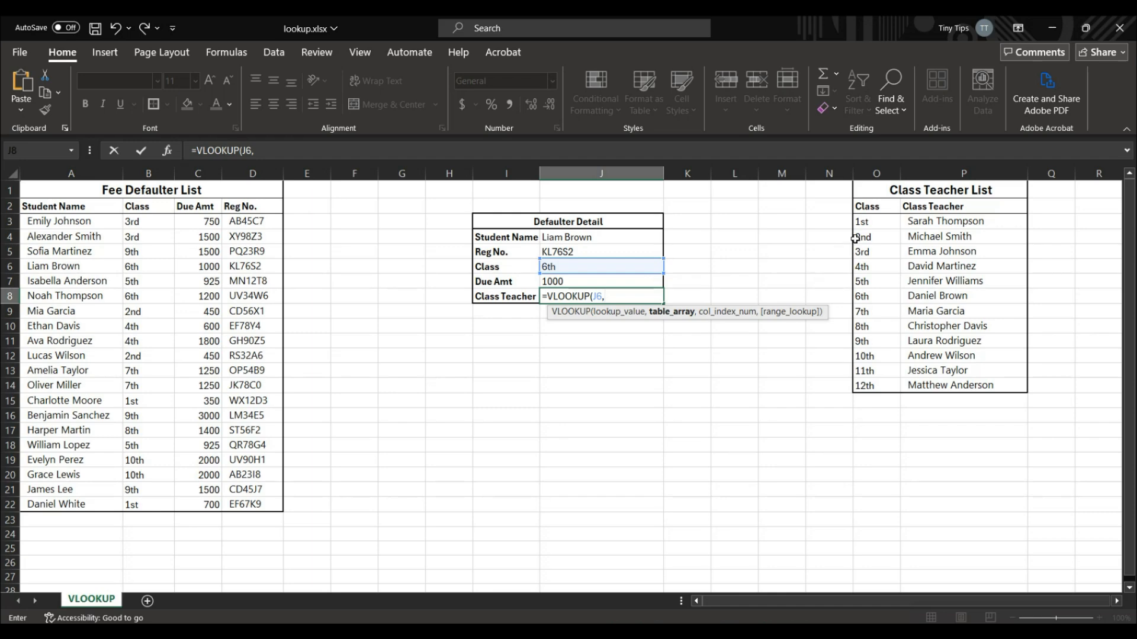
left_click_drag(871, 222, 938, 386)
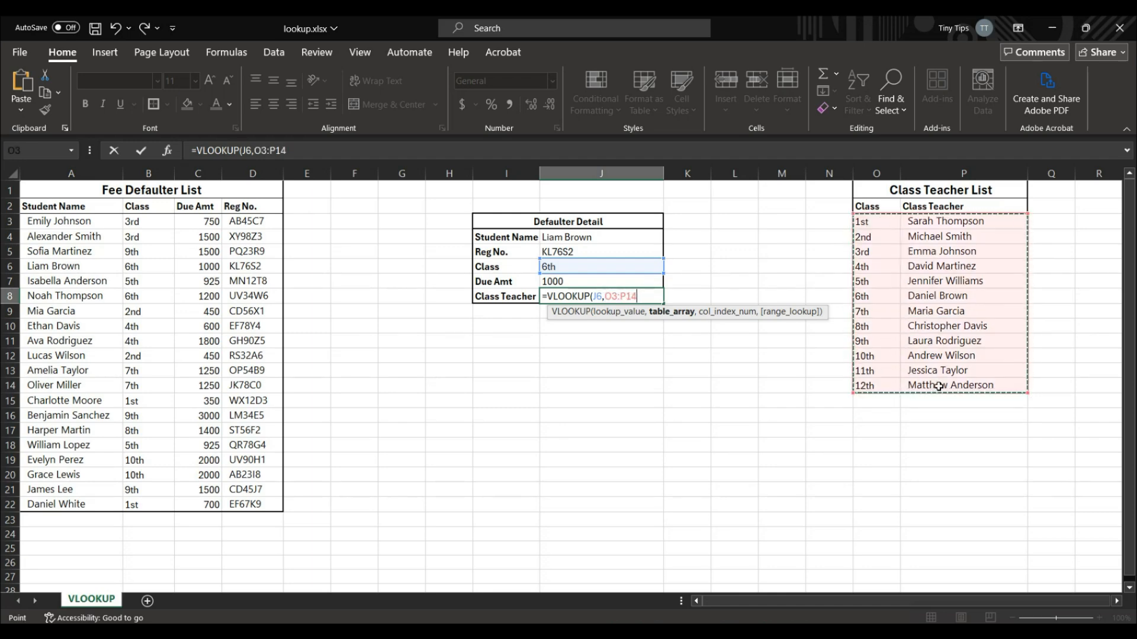
type(",")
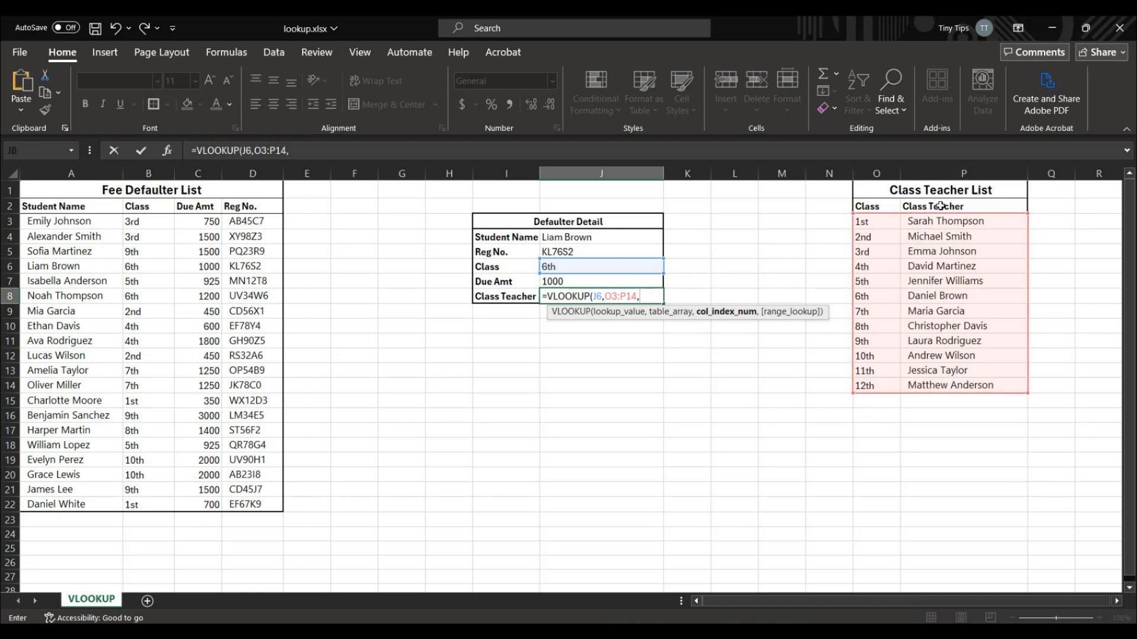
type("2,")
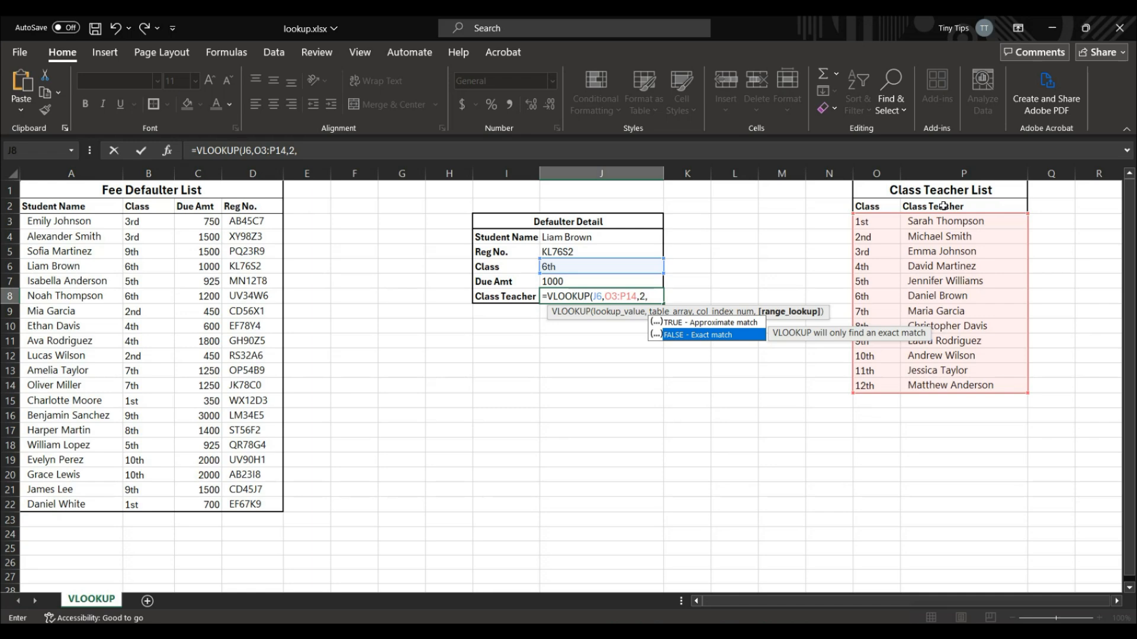
key("Tab")
key("Return")
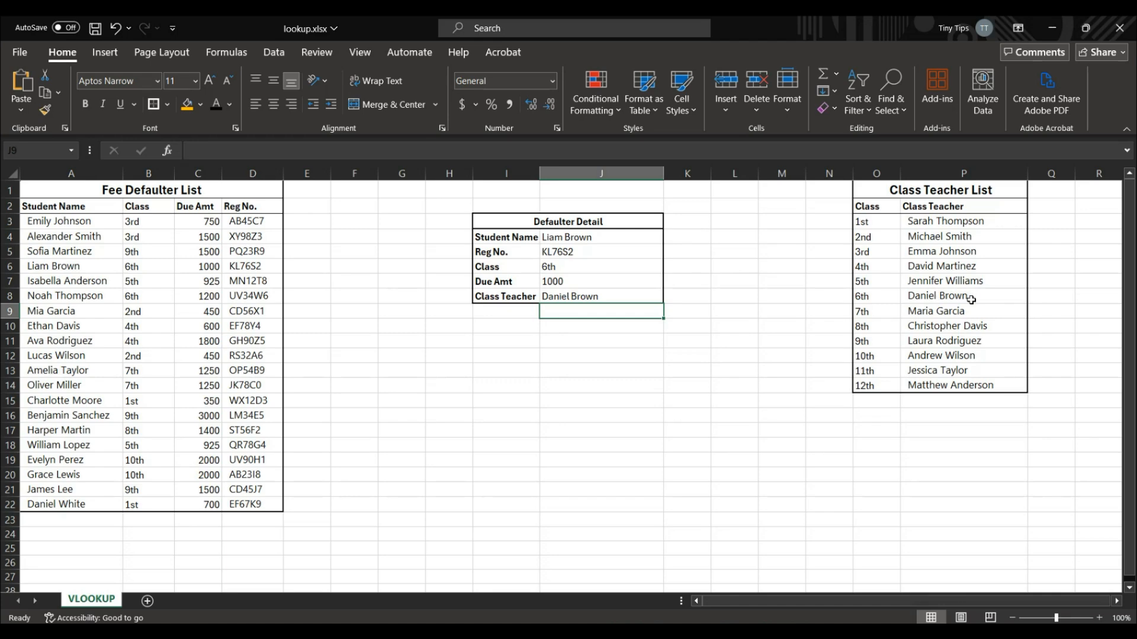
Choose the student listed in A9 in the J4 drop-down and check the form against that student's Reg No. in D9.
left_click(658, 238)
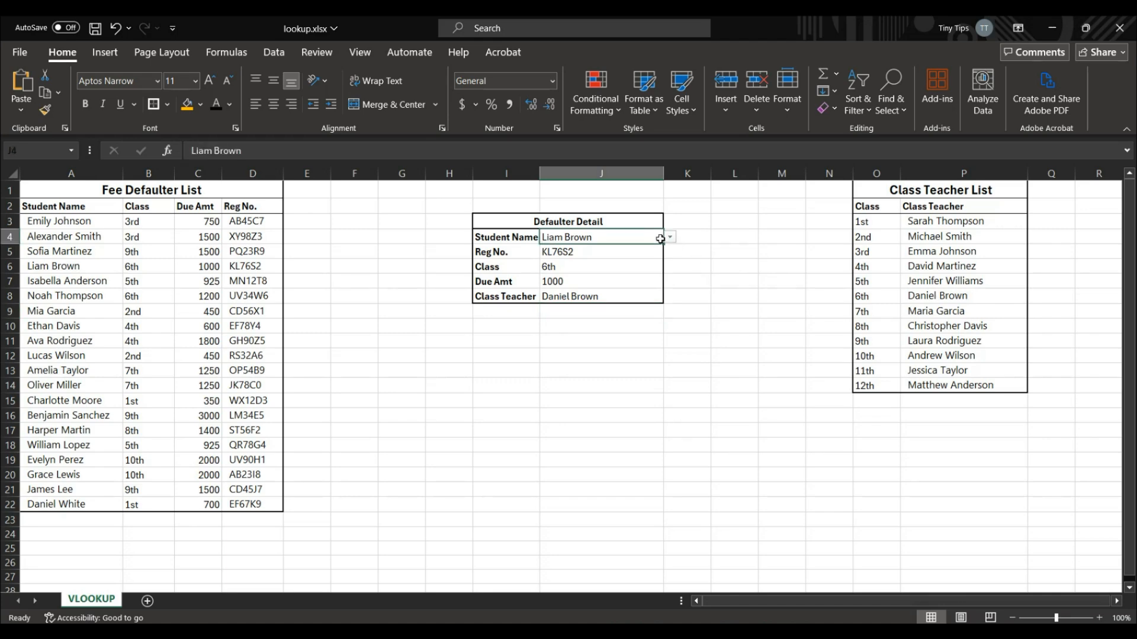
left_click(670, 238)
left_click(645, 326)
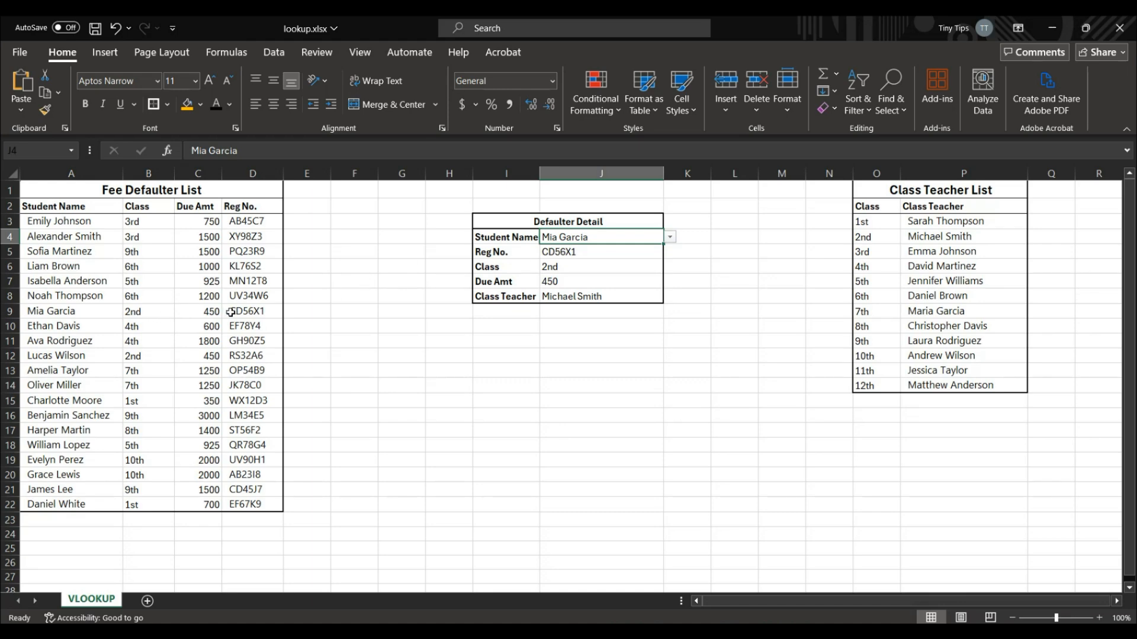
left_click(257, 313)
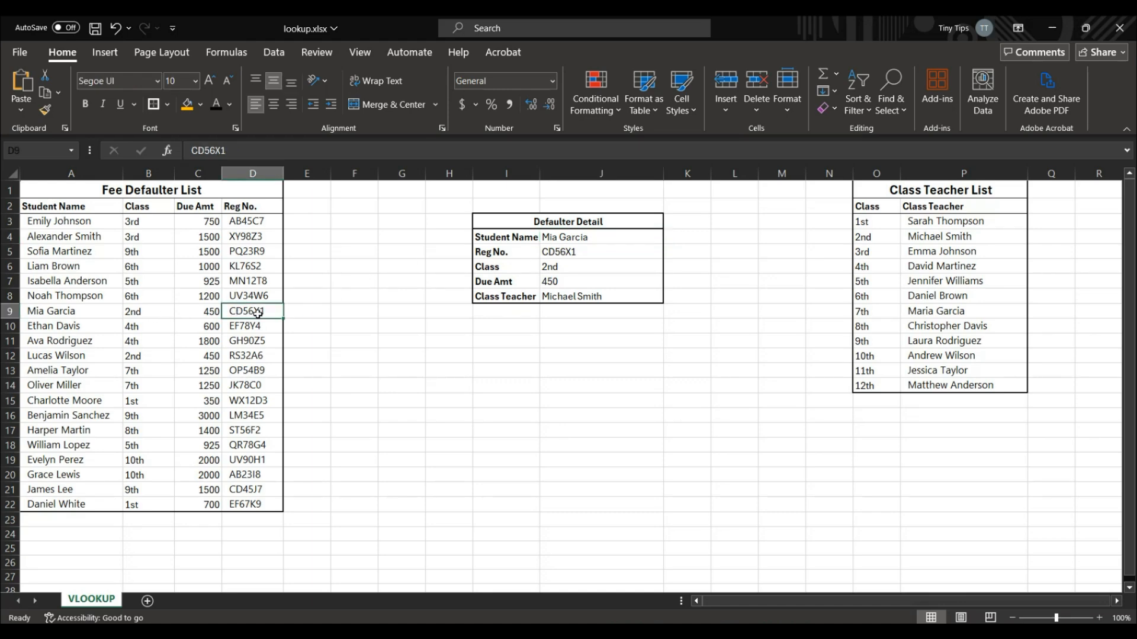
Check the form's Class and Due Amt against row 9 of the defaulter list, and its Class Teacher against the 2nd-class entry in the teacher list.
left_click(569, 254)
left_click(568, 265)
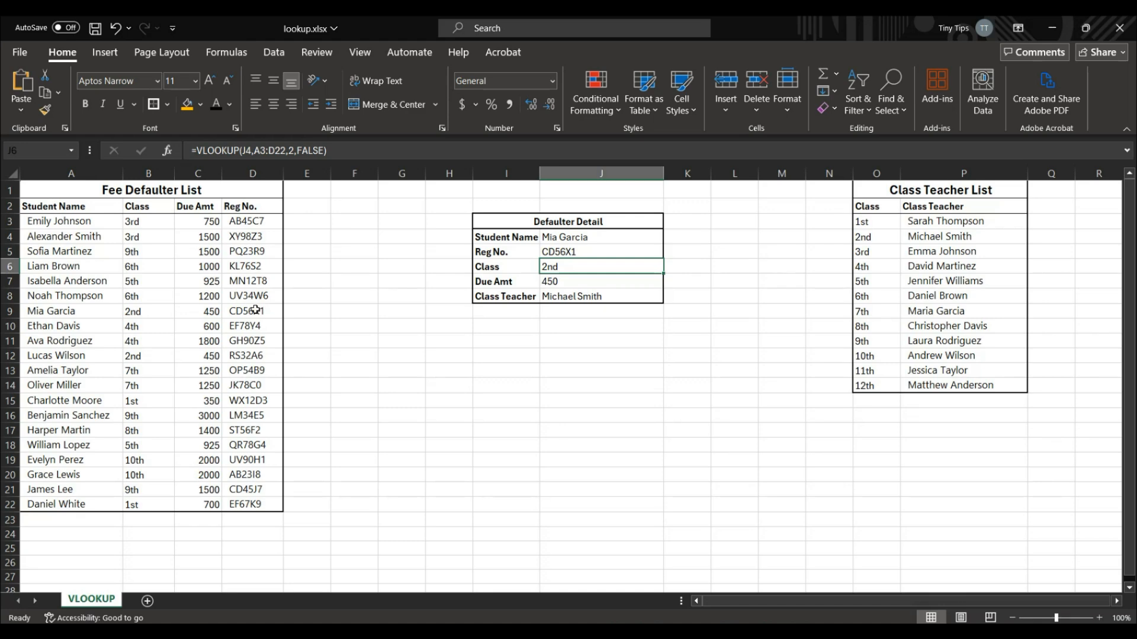
left_click(151, 312)
left_click(572, 283)
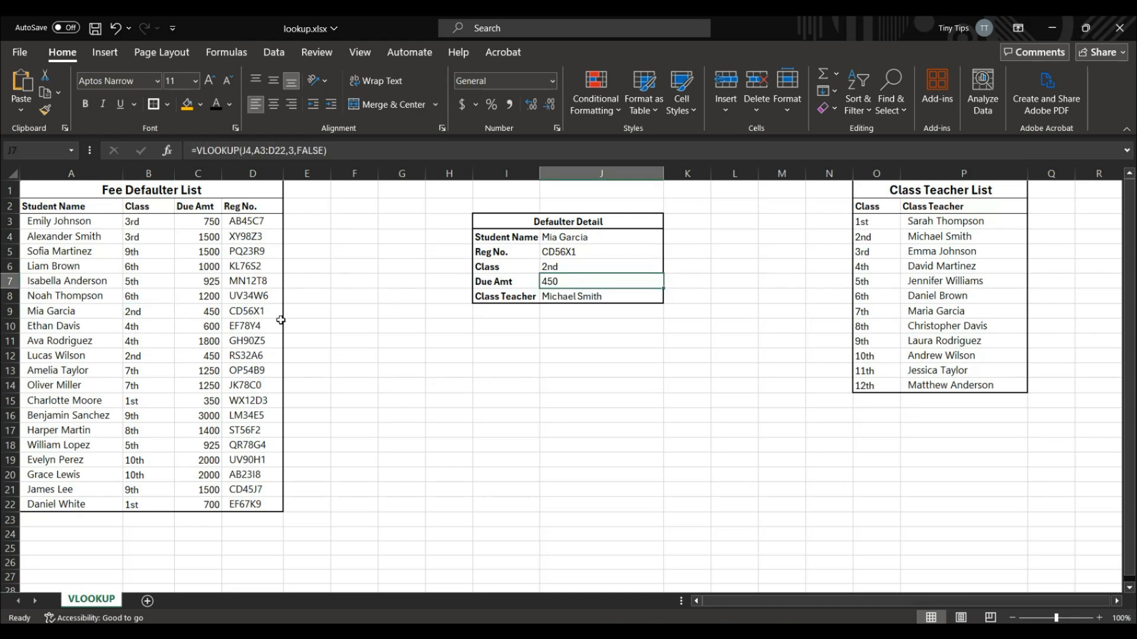
left_click(211, 311)
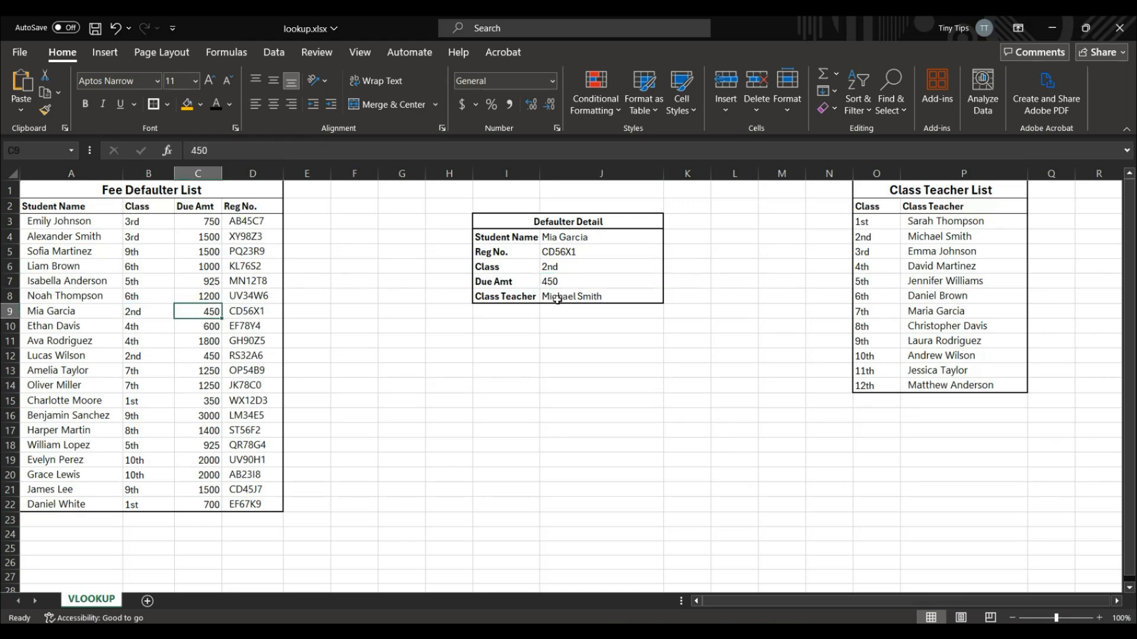
left_click(553, 268)
left_click(570, 296)
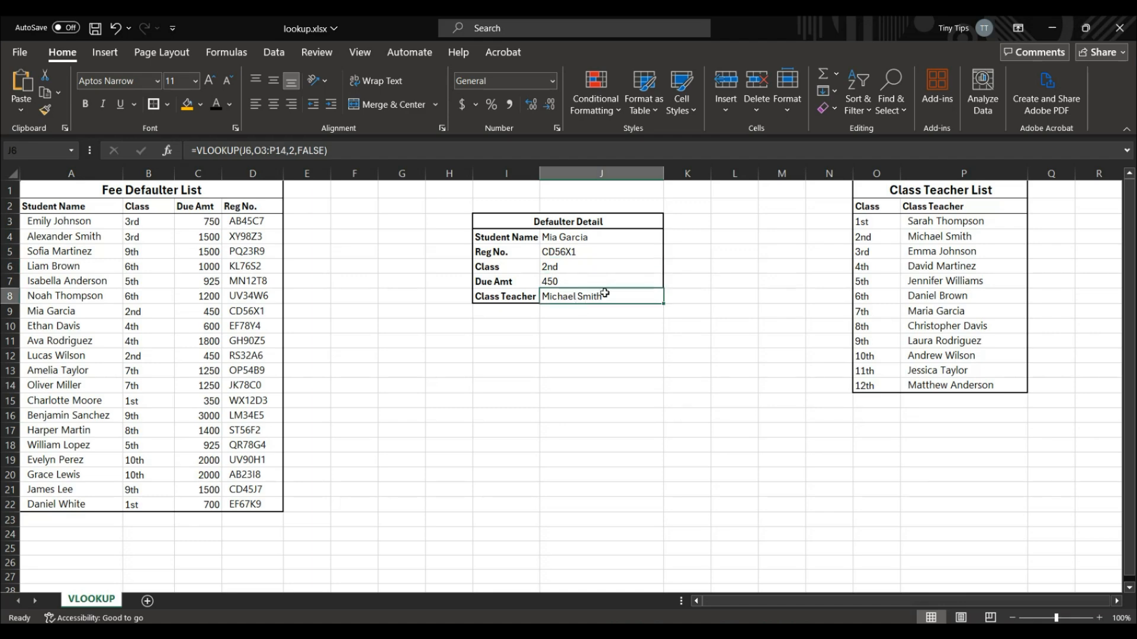
left_click(875, 240)
left_click(943, 235)
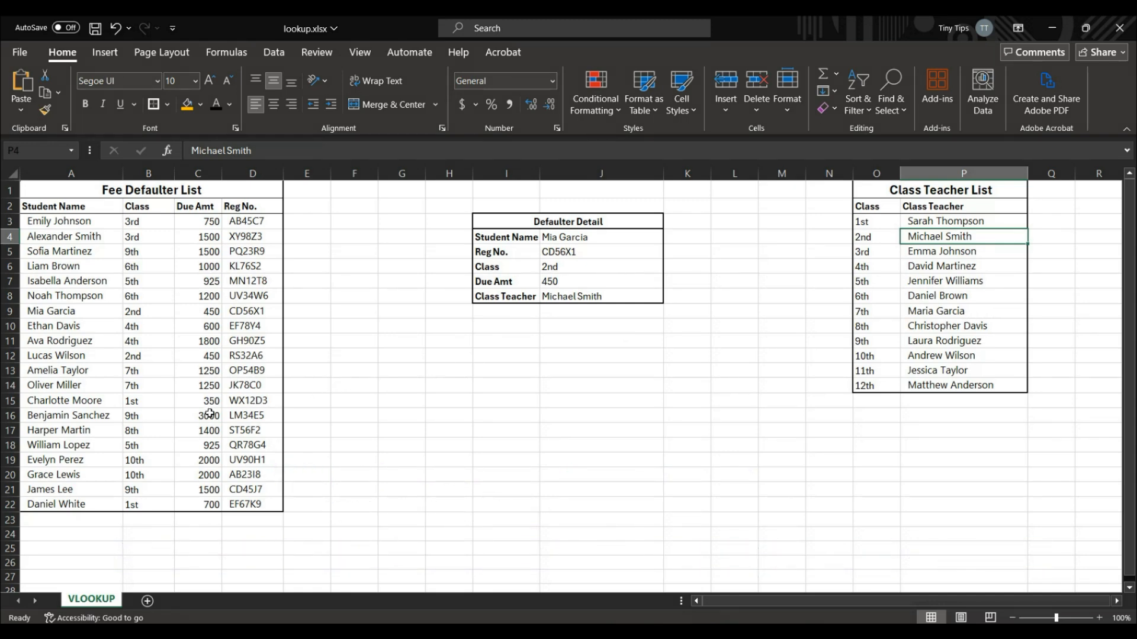
Copy the student name from A9 over A8 to test the lookups with a duplicate name, and undo the change.
double_click(72, 312)
left_click_drag(74, 312, 29, 312)
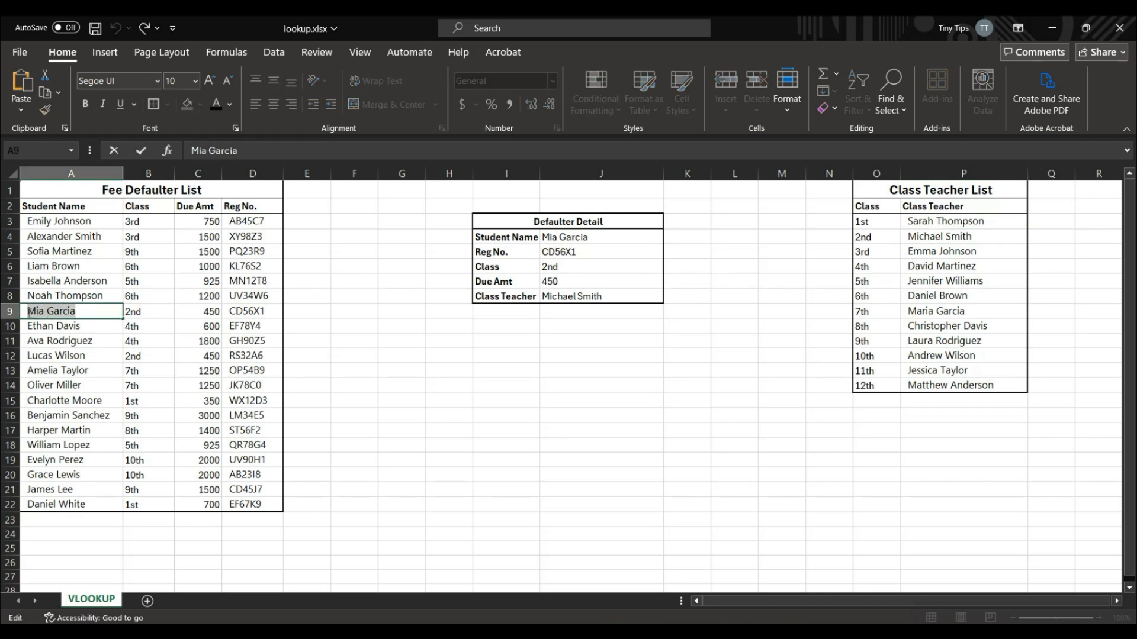
double_click(109, 298)
left_click_drag(109, 298, 28, 297)
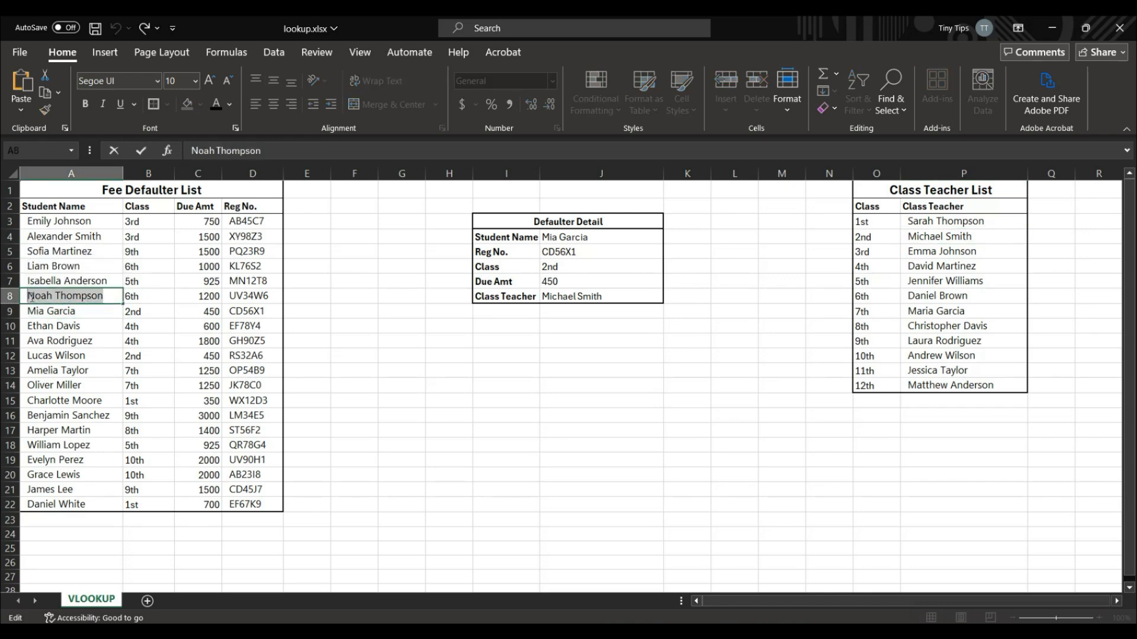
key("ctrl+v")
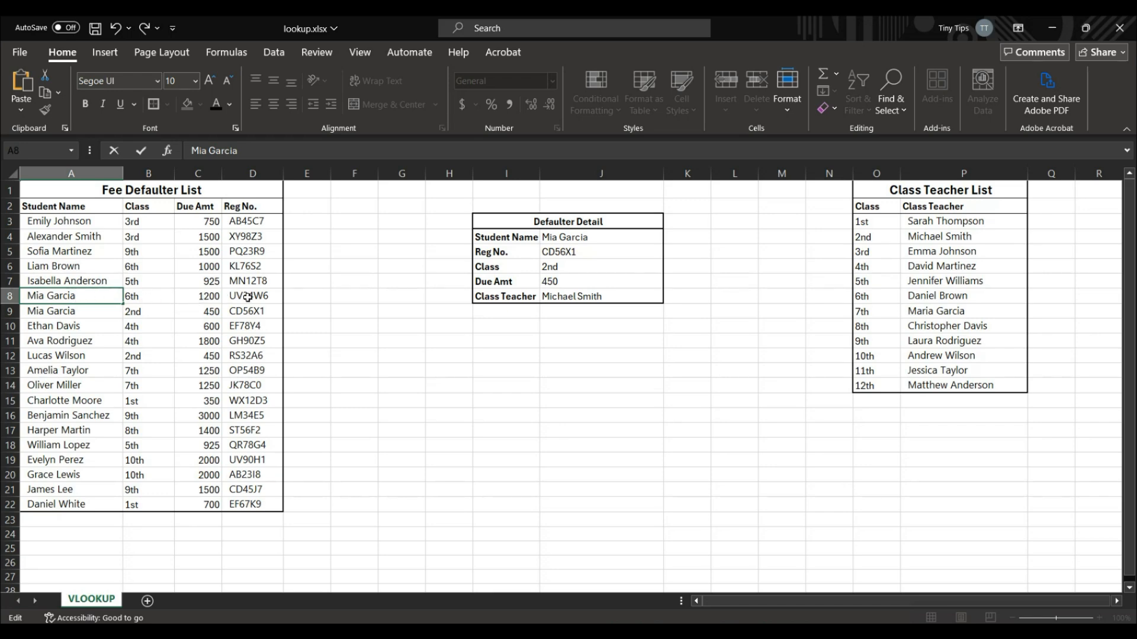
key("Return")
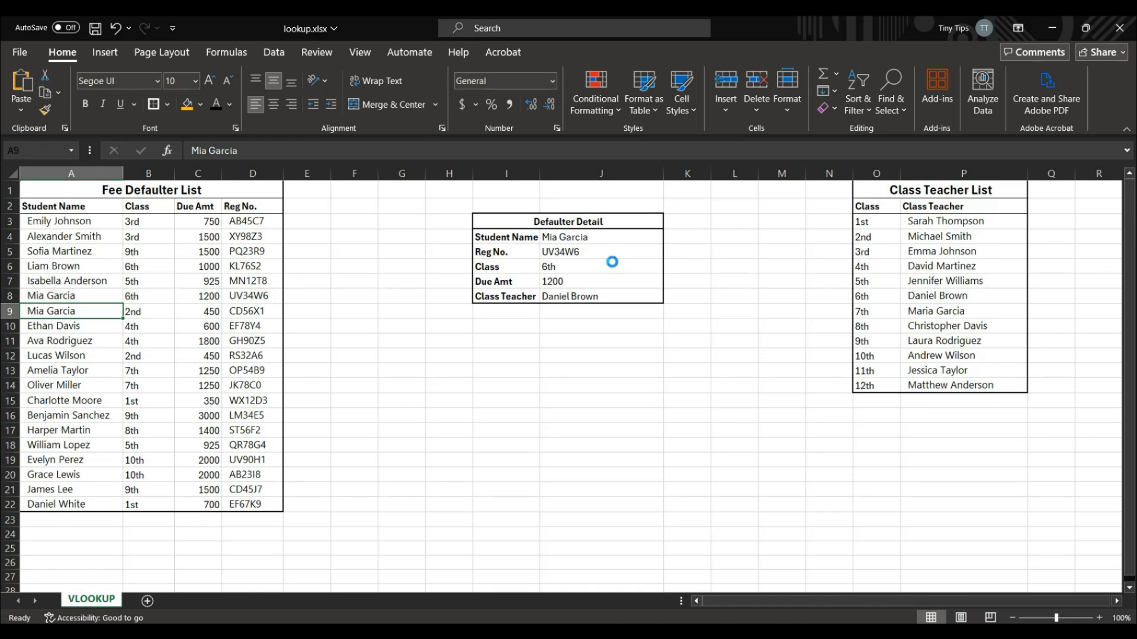
key("ctrl+z")
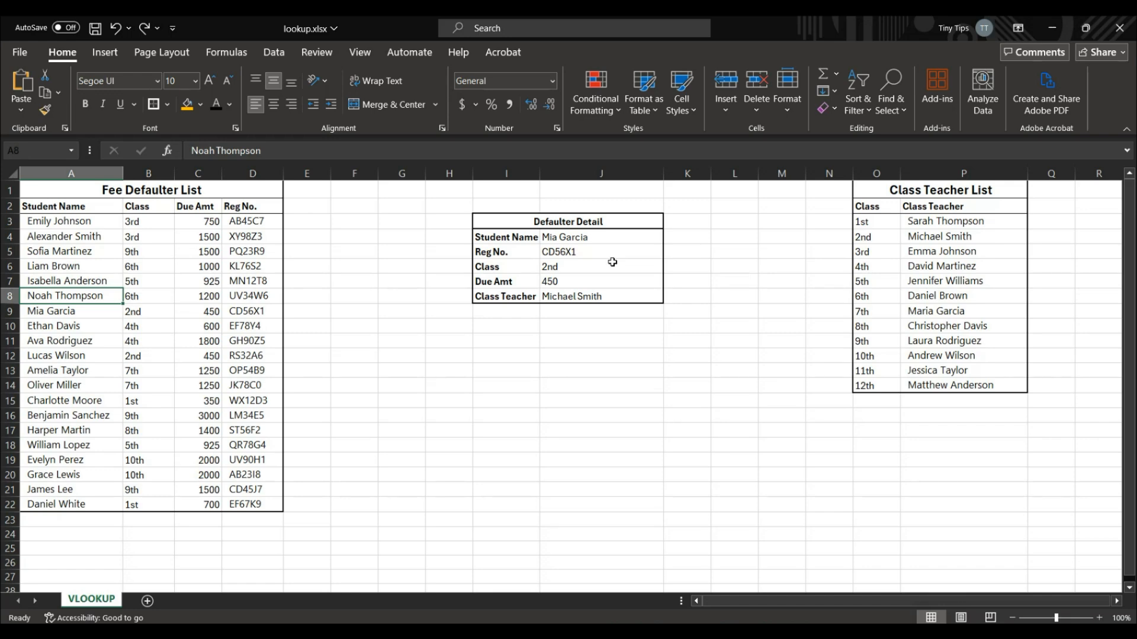
key("Down")
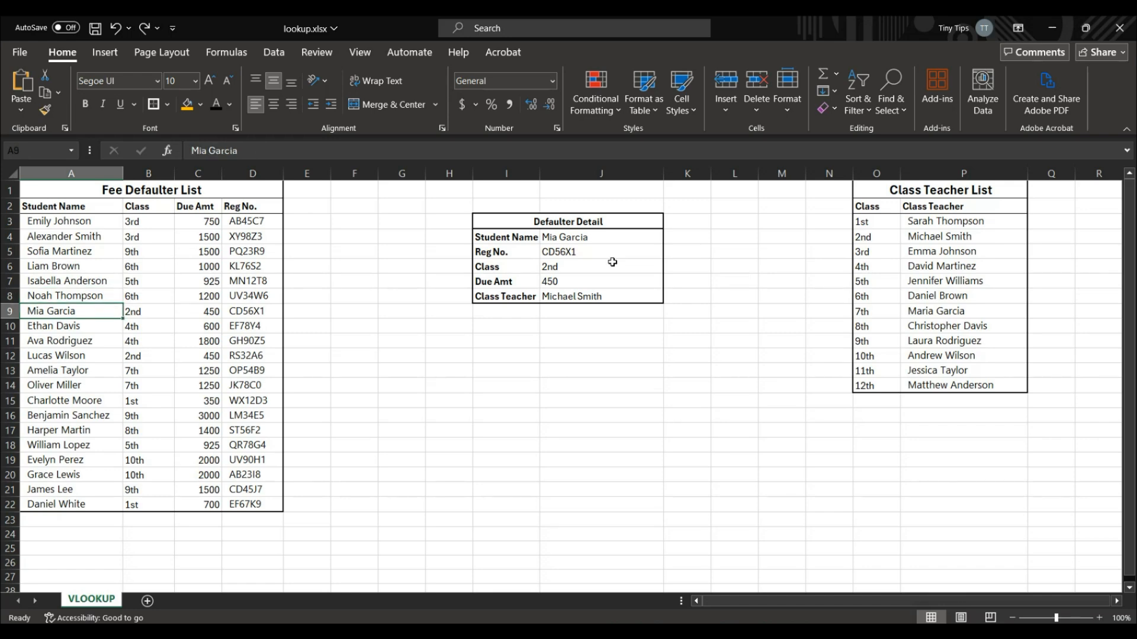
Try to return the student name from the Reg No. in J5 by entering =VLOOKUP(J5,A3:D22,1,FALSE) in J12.
left_click(614, 248)
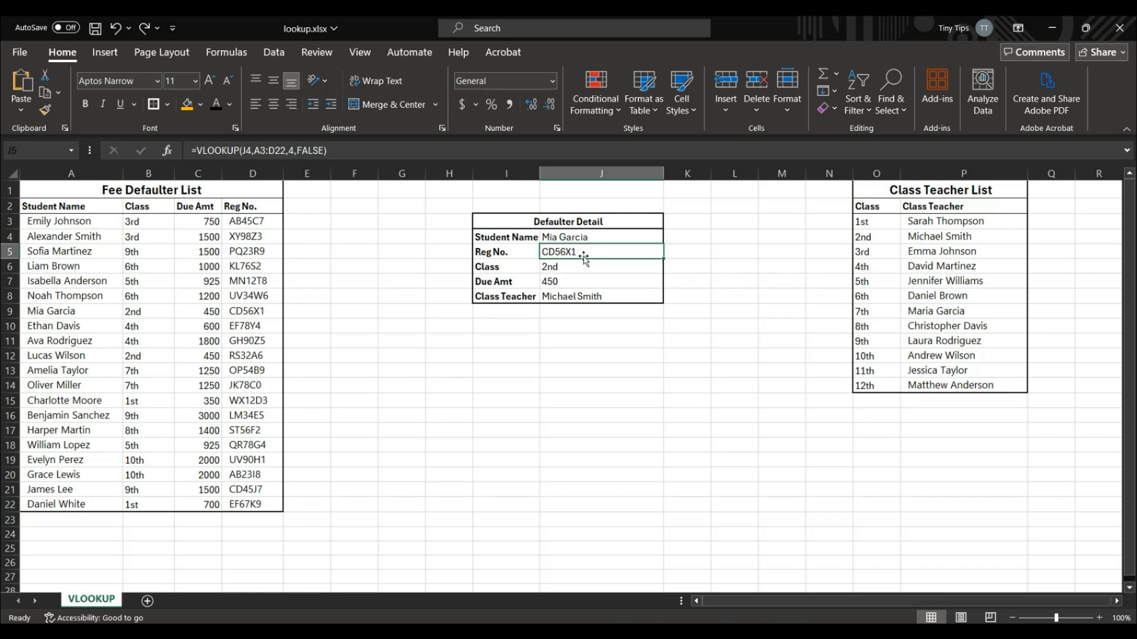
left_click(545, 359)
type("=vl")
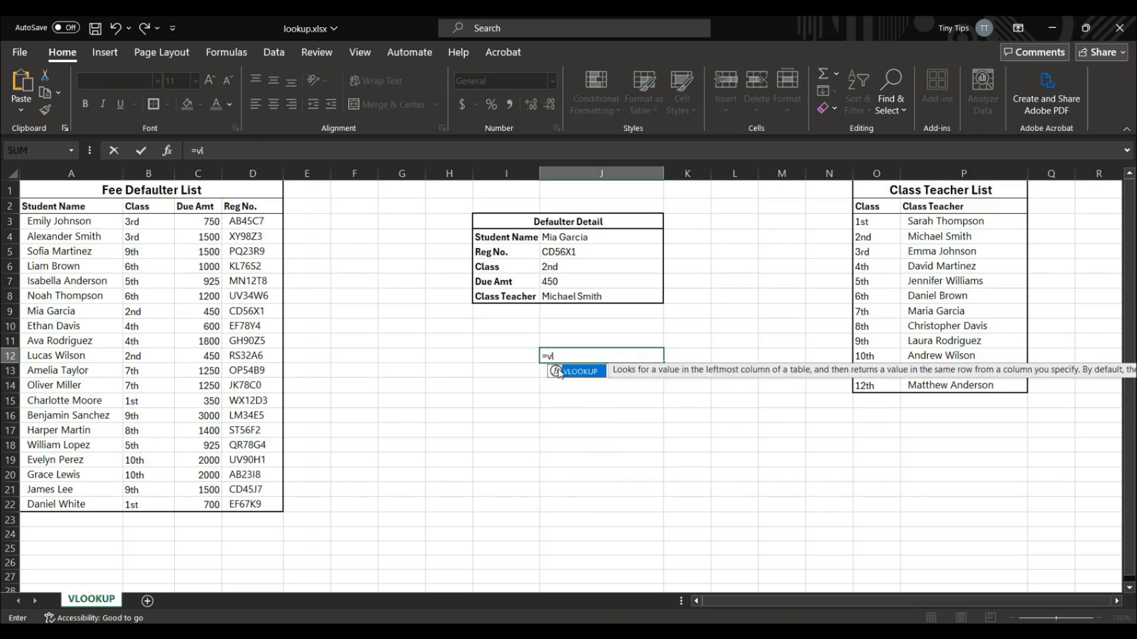
double_click(558, 372)
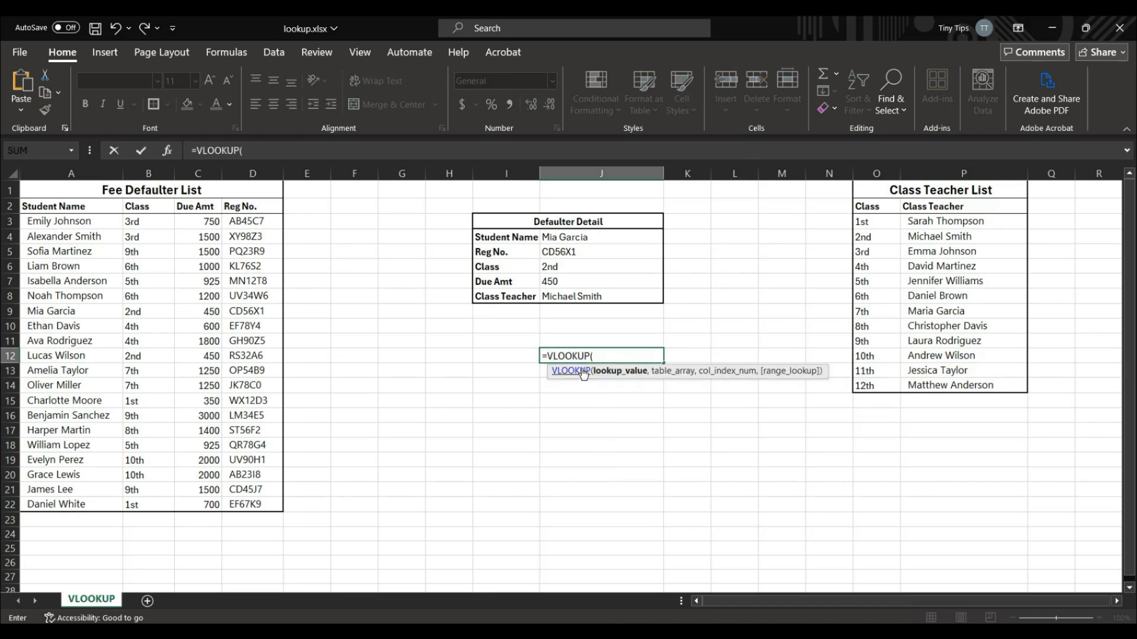
left_click(576, 253)
type(",")
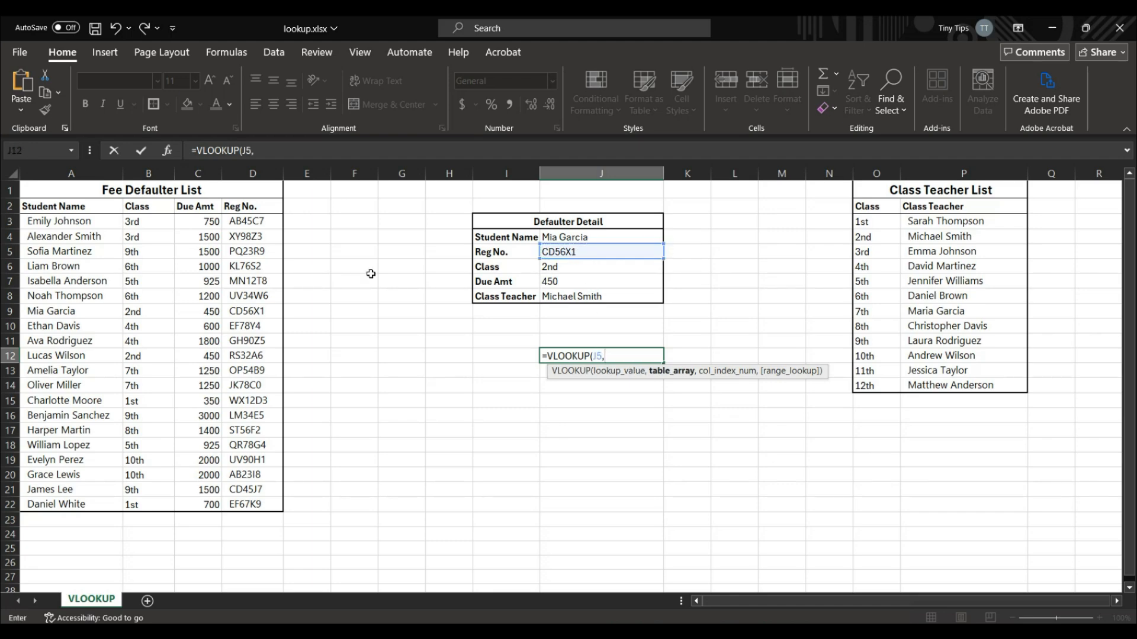
mouse_move(88, 228)
left_mouse_down()
mouse_move(201, 373)
mouse_move(238, 502)
left_mouse_up()
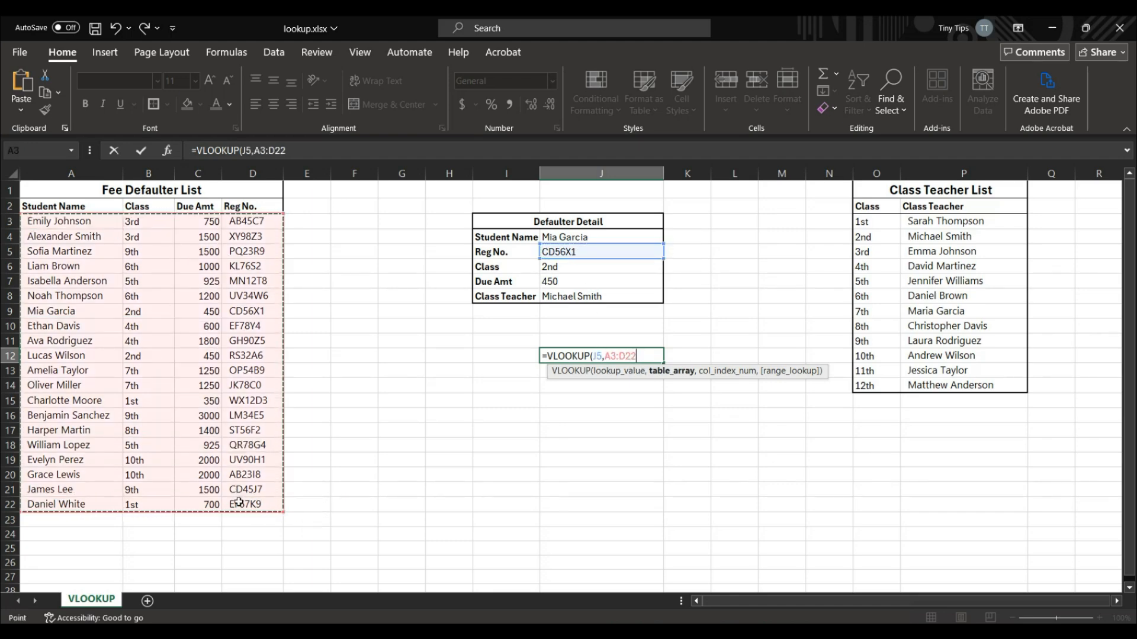
type(",")
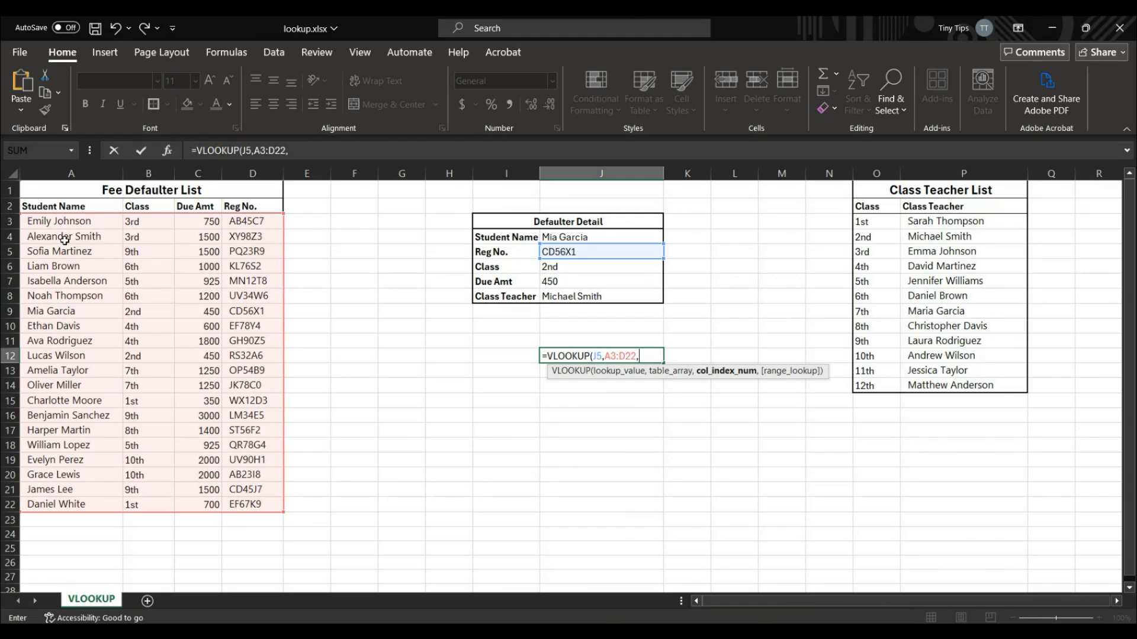
type(",")
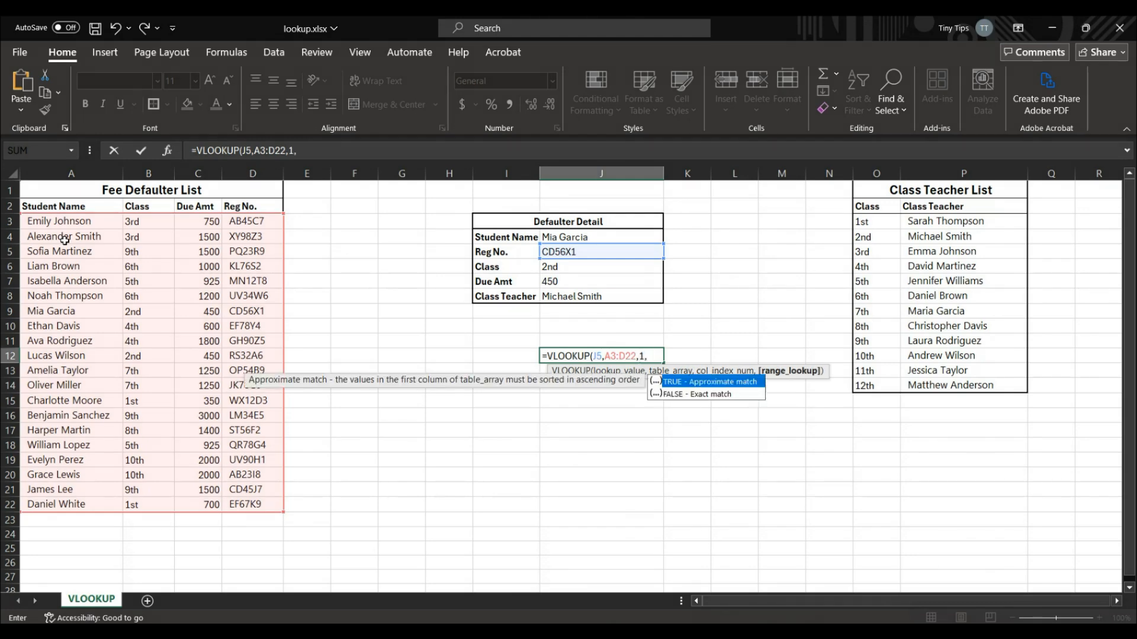
key("Down")
key("Tab")
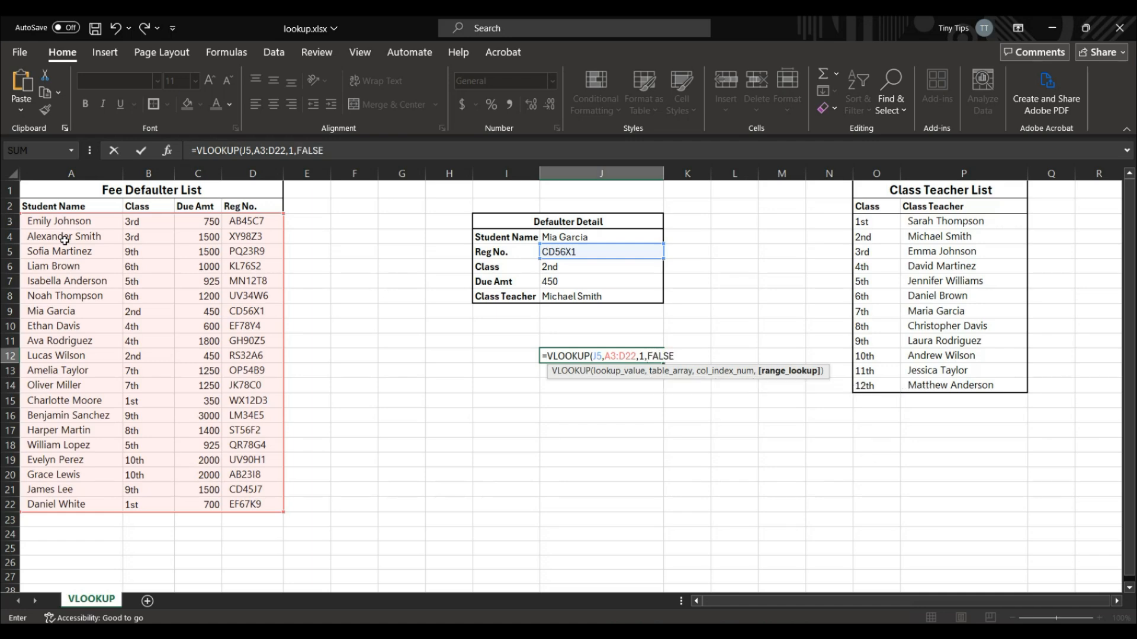
type(")")
key("Return")
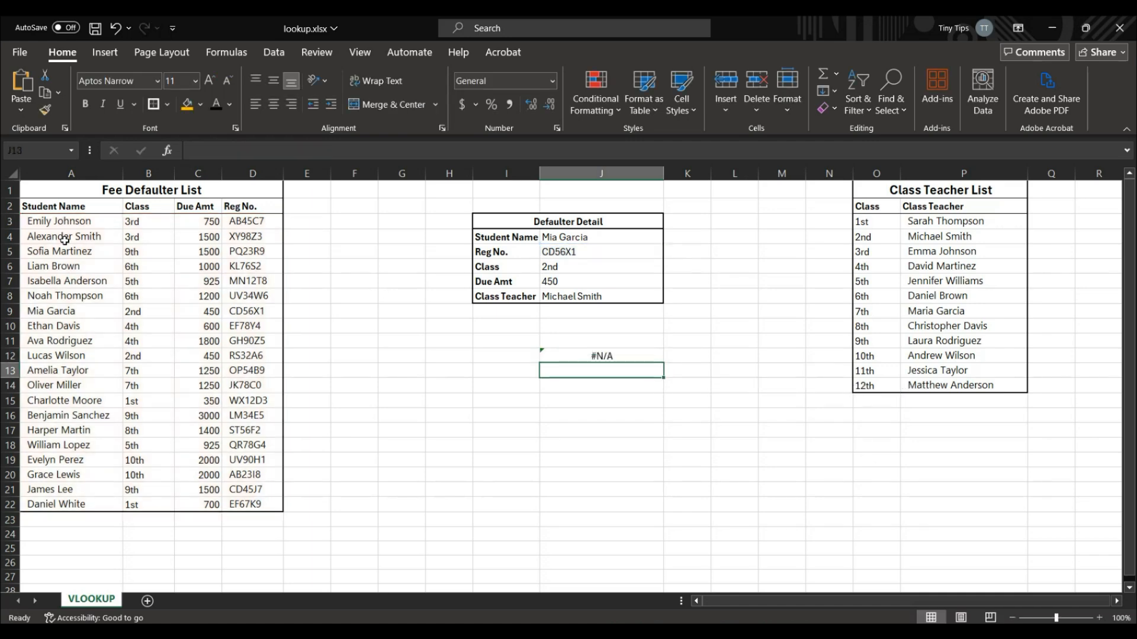
left_click(647, 357)
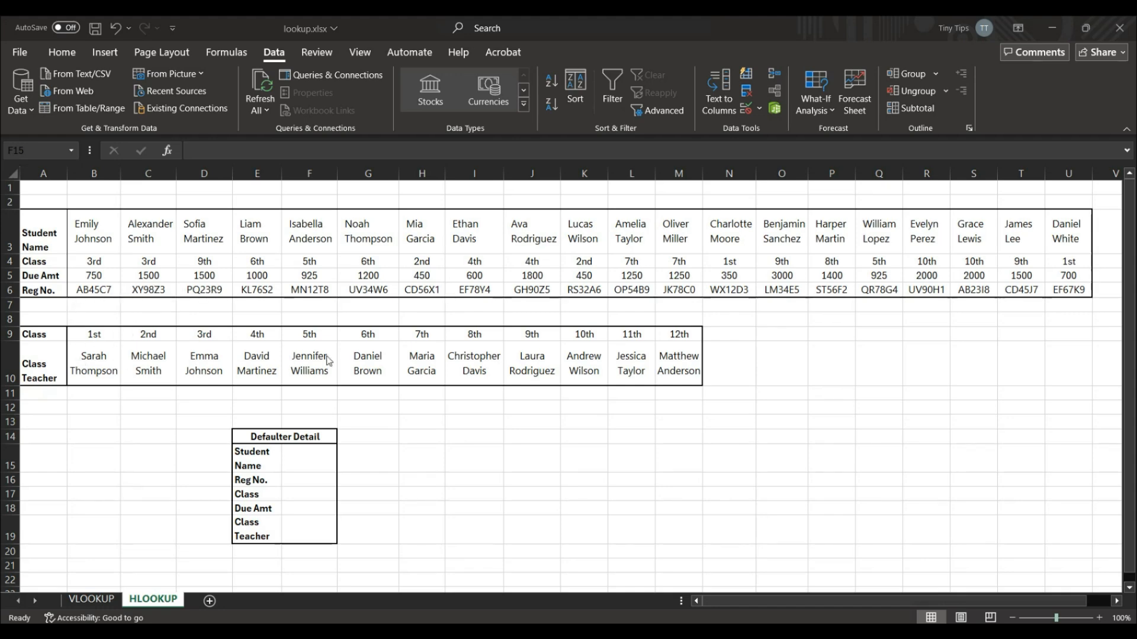
On the HLOOKUP sheet, add a list drop-down in F15 with source =$B$3:$U$3 and choose the student from E3.
left_click(313, 455)
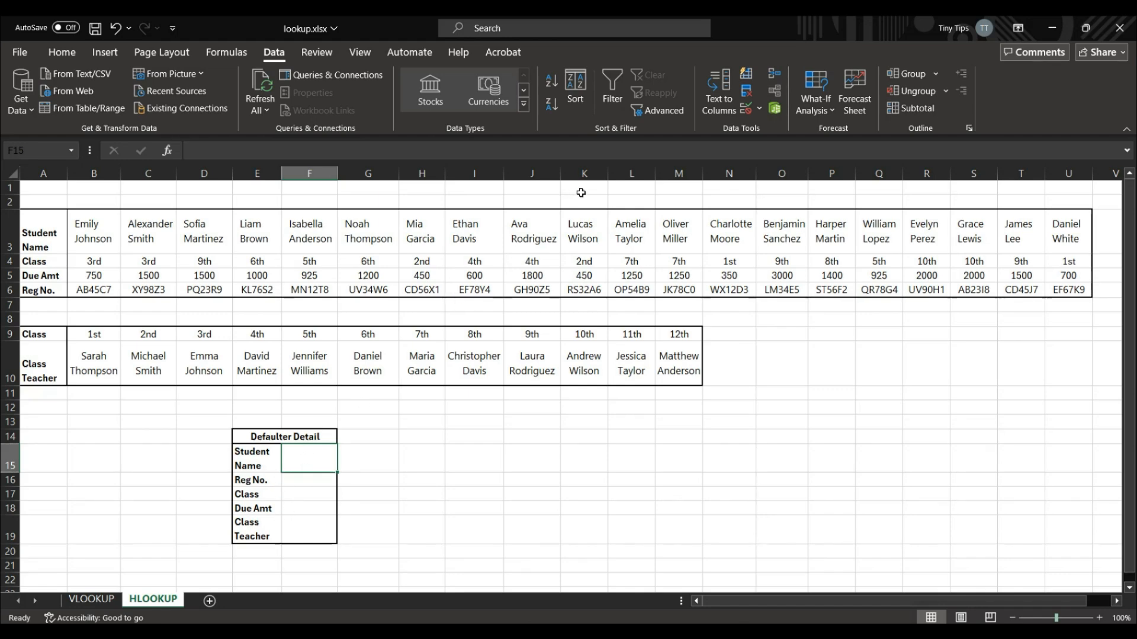
left_click(760, 109)
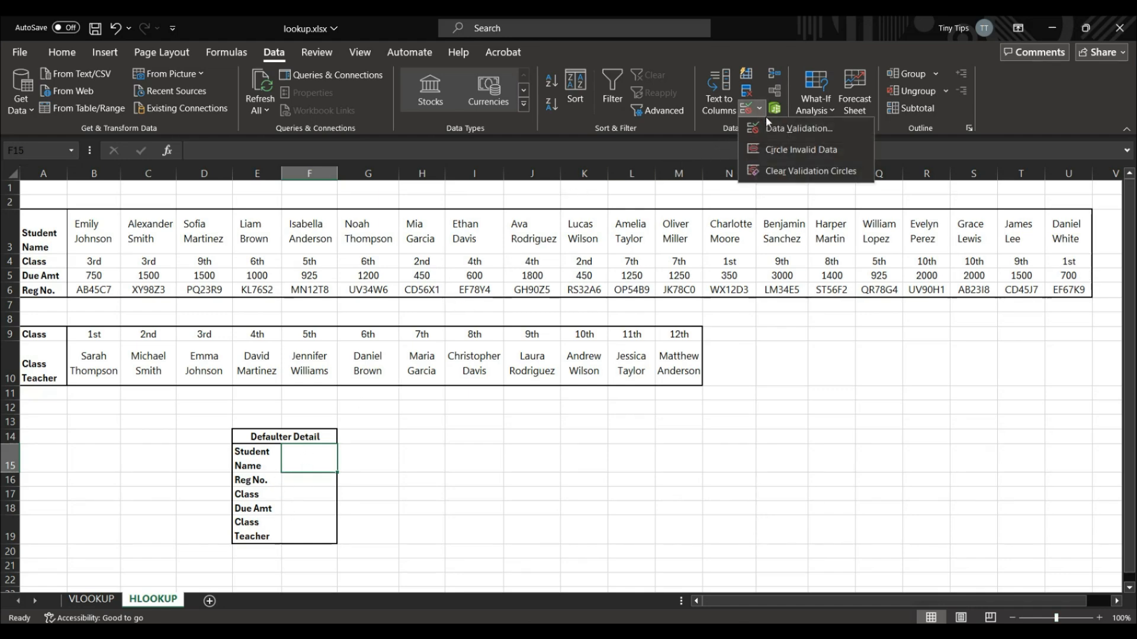
left_click(776, 122)
left_click(472, 266)
left_click(473, 295)
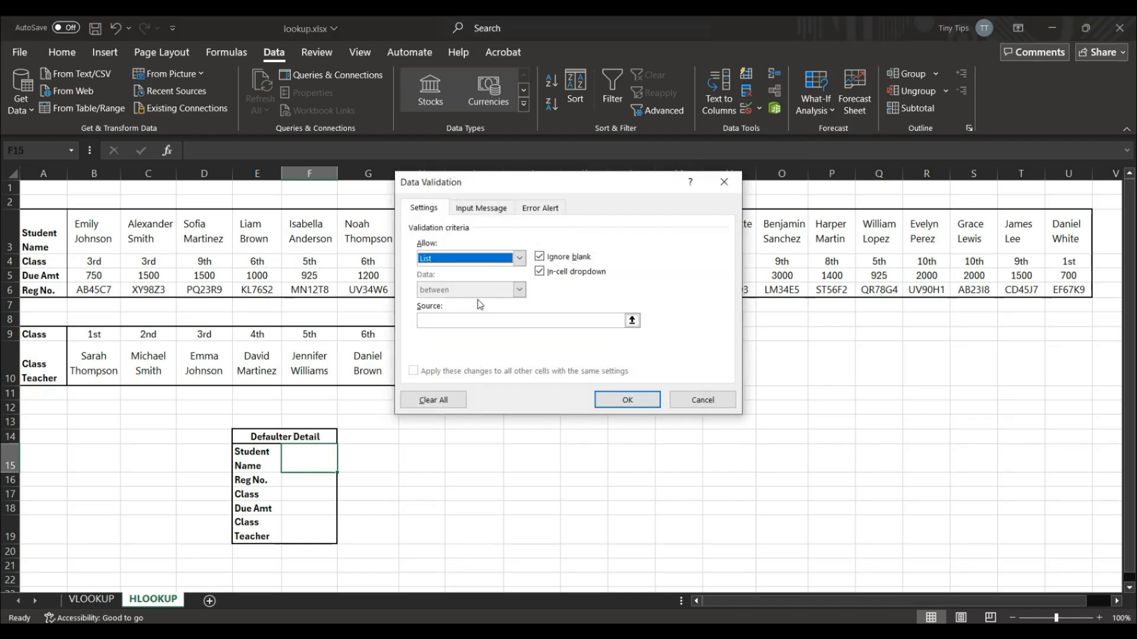
left_click(474, 317)
left_click_drag(118, 230, 1054, 230)
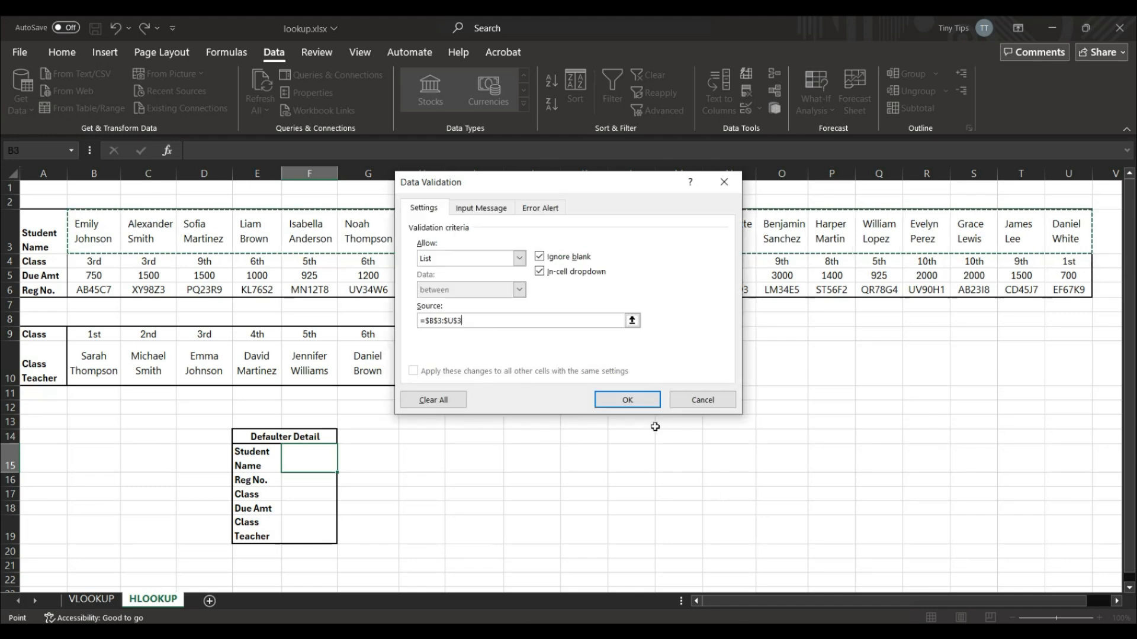
left_click(639, 405)
left_click(344, 467)
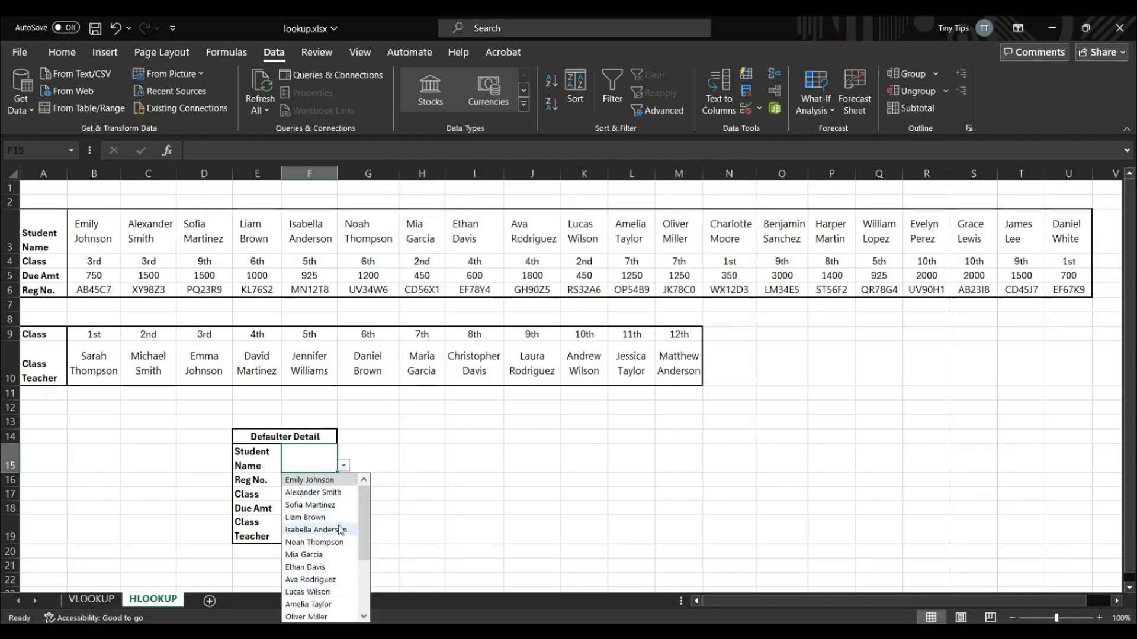
left_click(305, 518)
Enter =HLOOKUP(F15,B3:U6,4,FALSE) in F16 to return the Reg No. by exact match, and check it against E6.
left_click(305, 482)
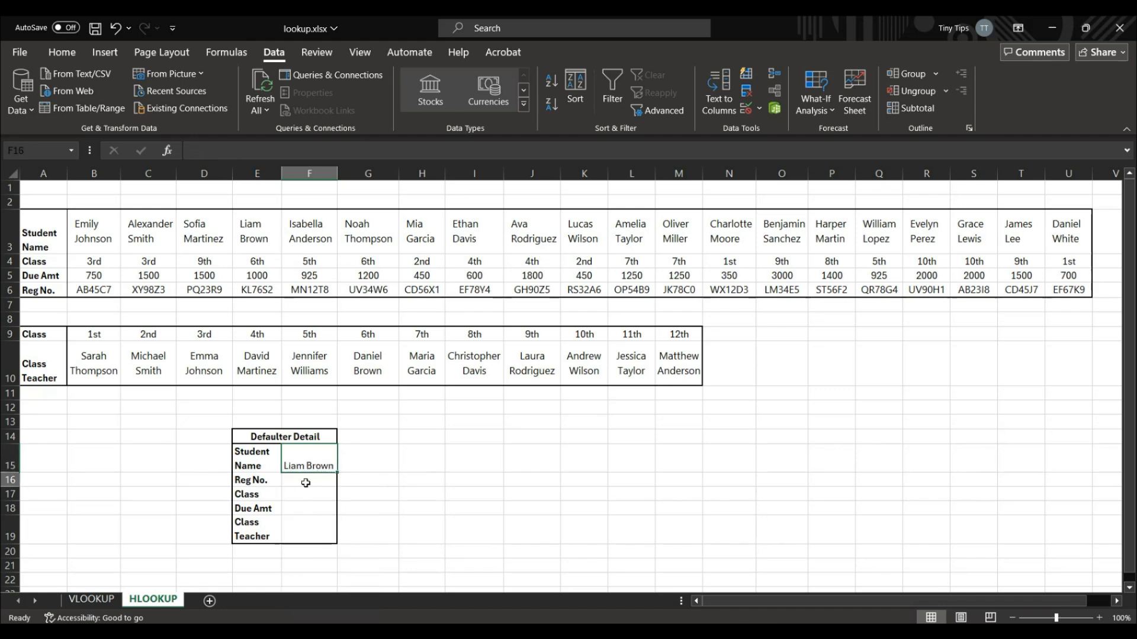
type("=")
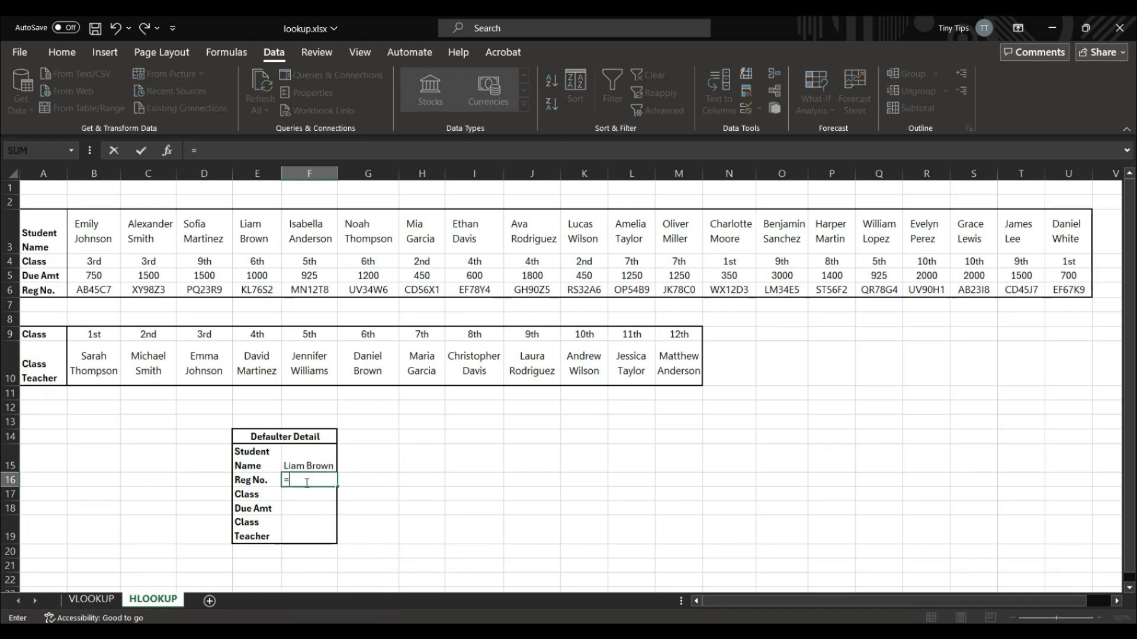
type("hlookup(")
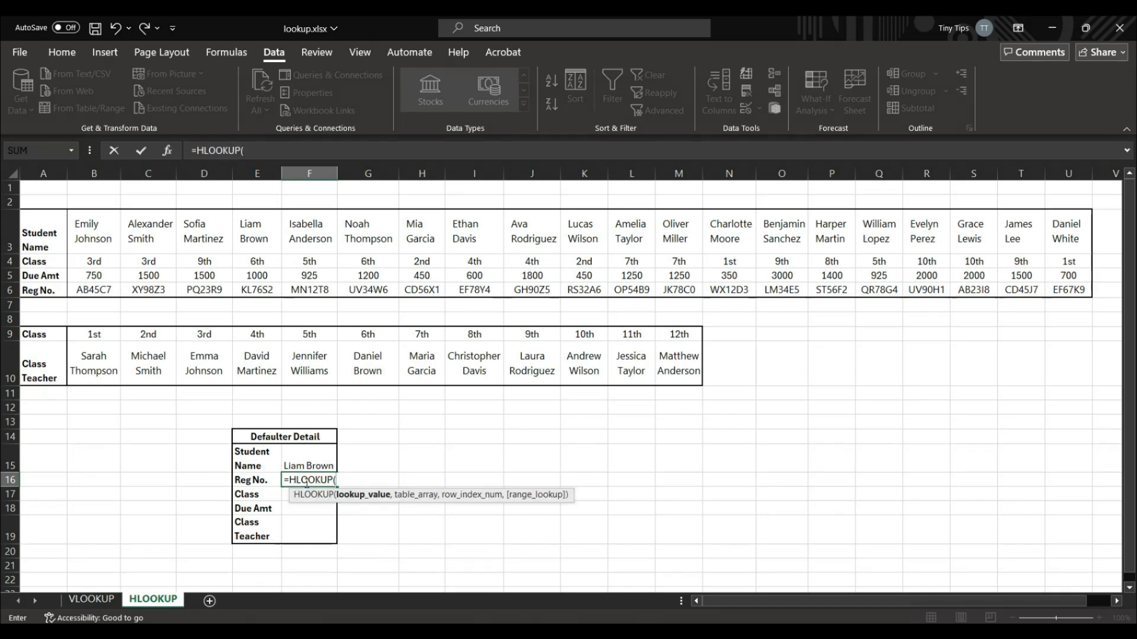
left_click(315, 458)
type(",")
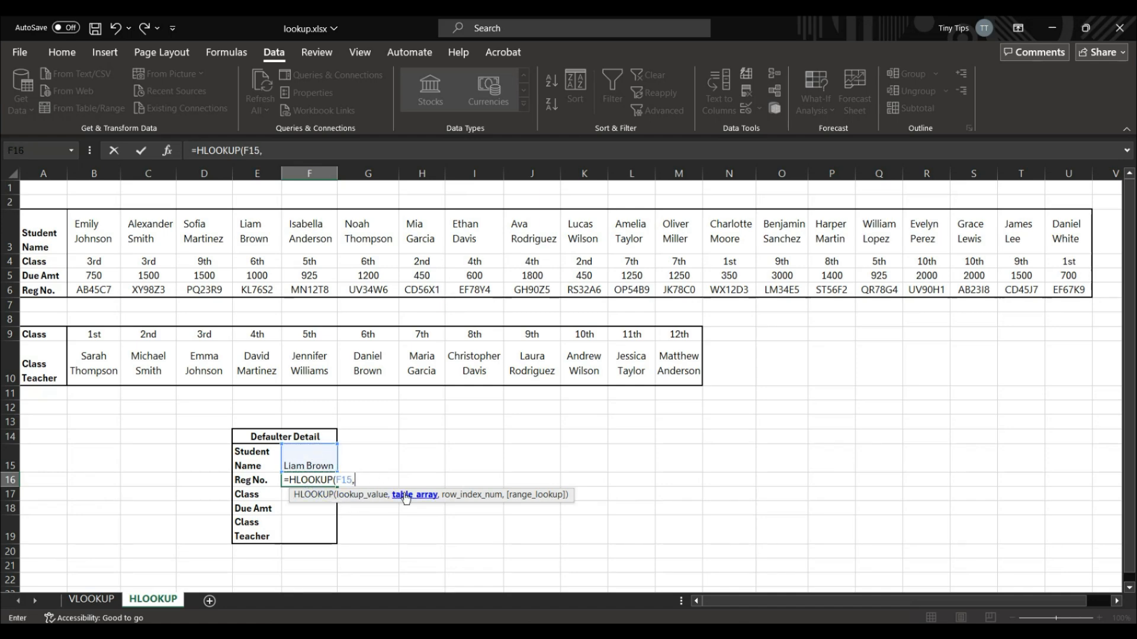
left_click(100, 244)
left_click_drag(100, 244, 1048, 296)
type(",")
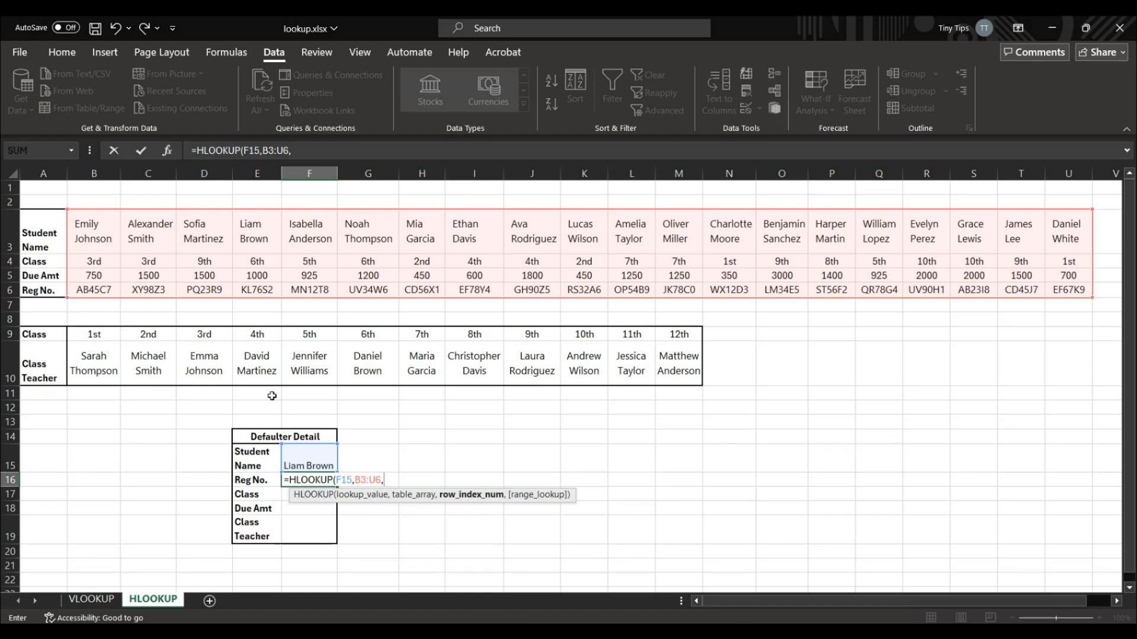
type("4,")
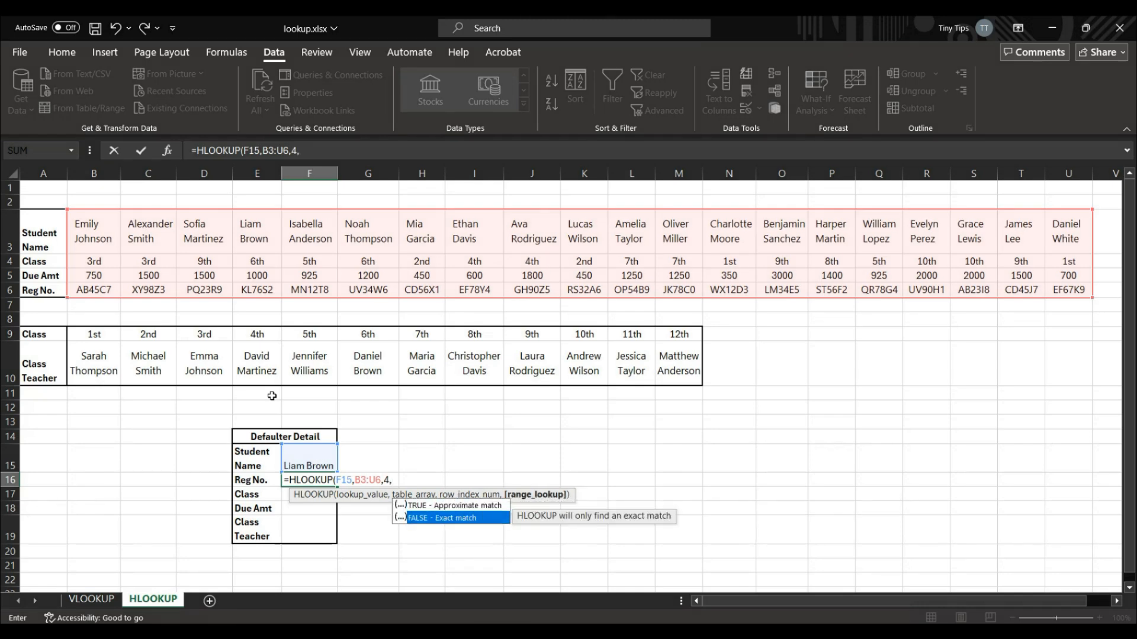
key("Tab")
key("Return")
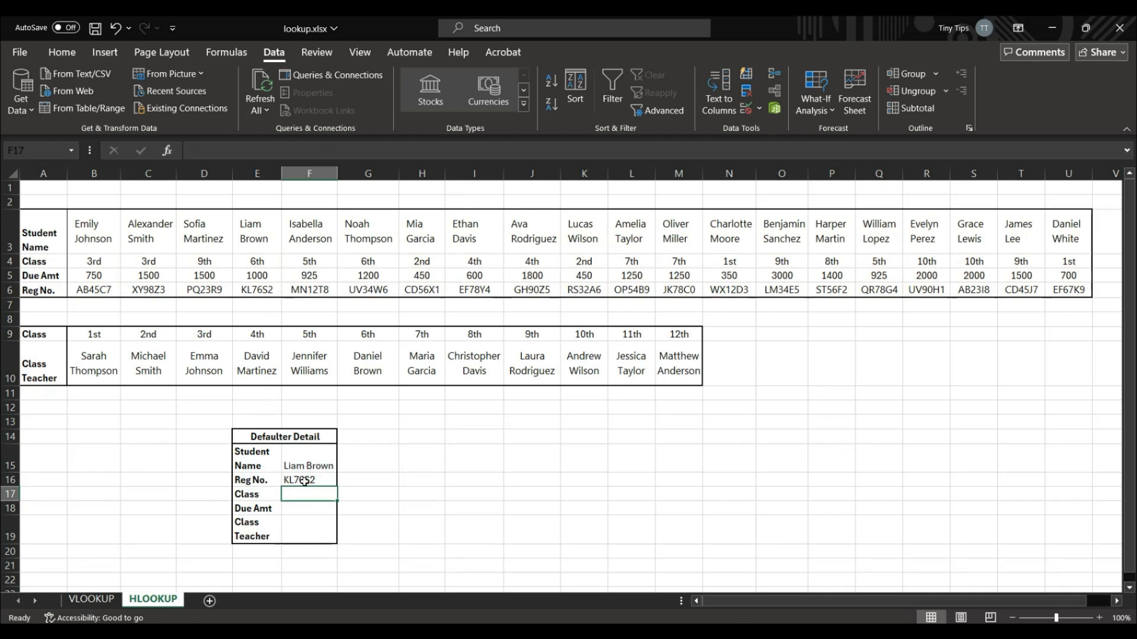
left_click(327, 484)
left_click(254, 294)
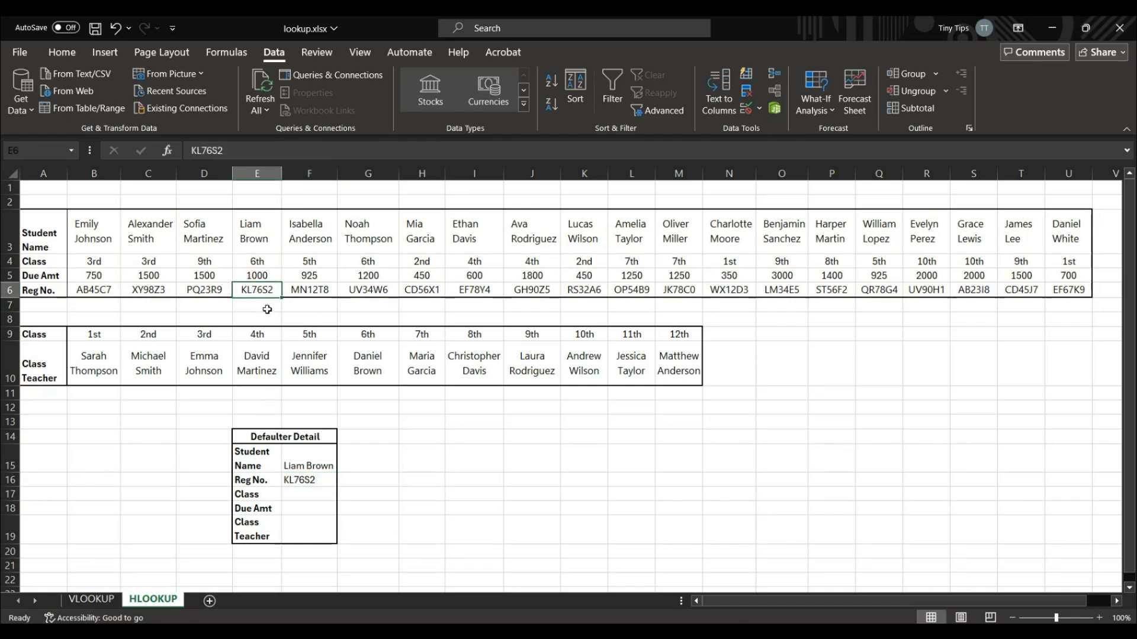
left_click(318, 481)
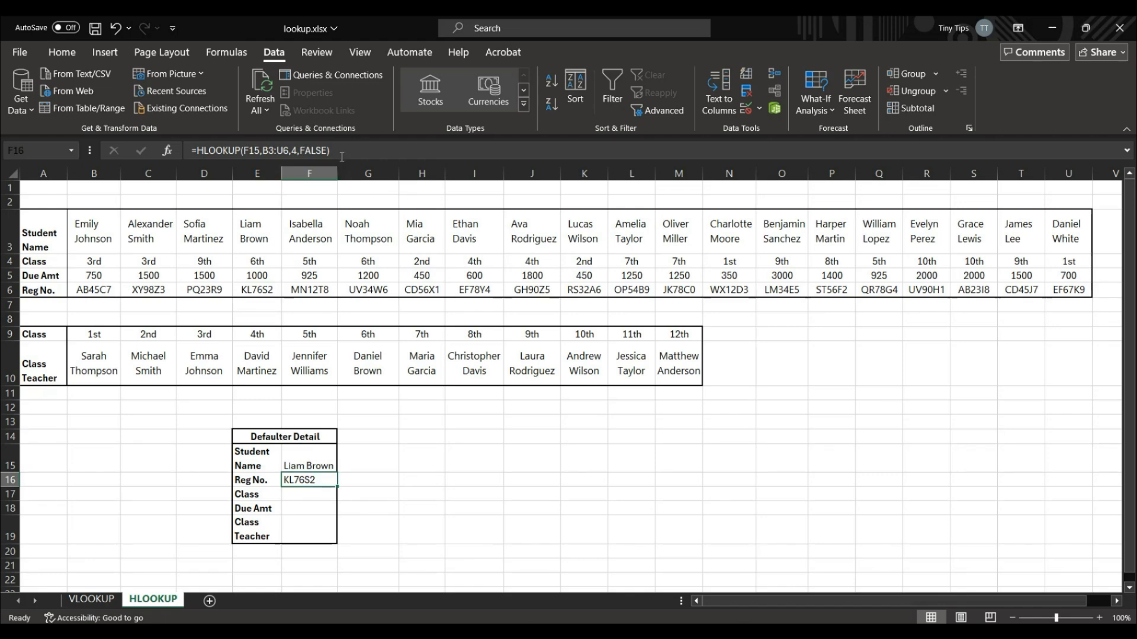
Reuse the Reg No. lookup in F17 as =HLOOKUP(F15,B3:U6,2,FALSE) to return the student's class.
key("F2")
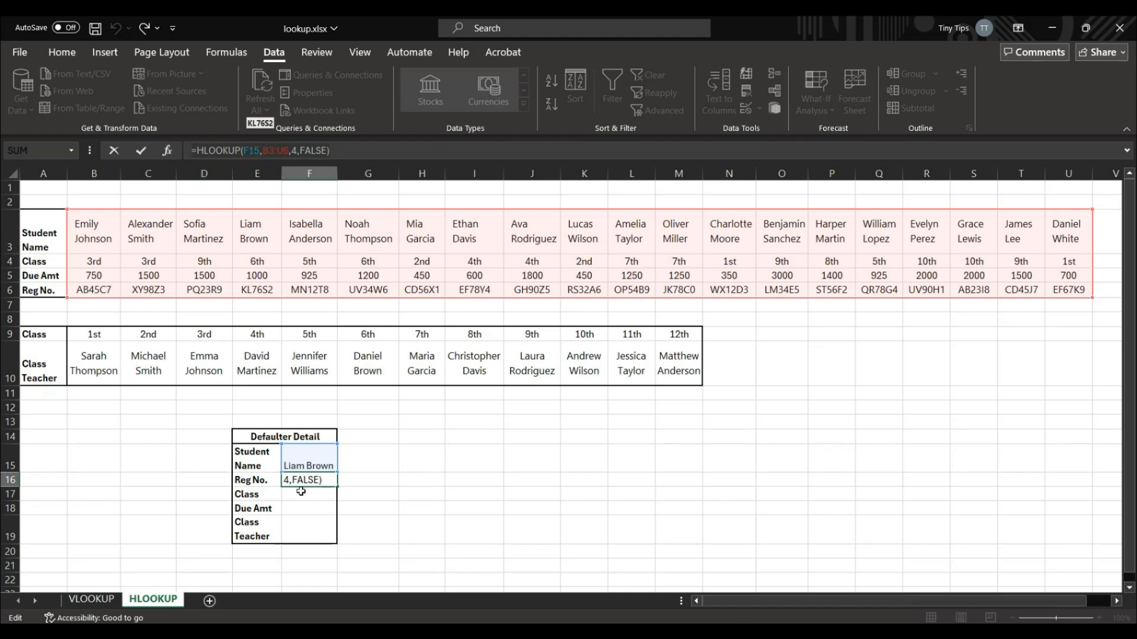
key("Return")
type("=HLOOKUP(F15,B3:U6,4,FALSE)")
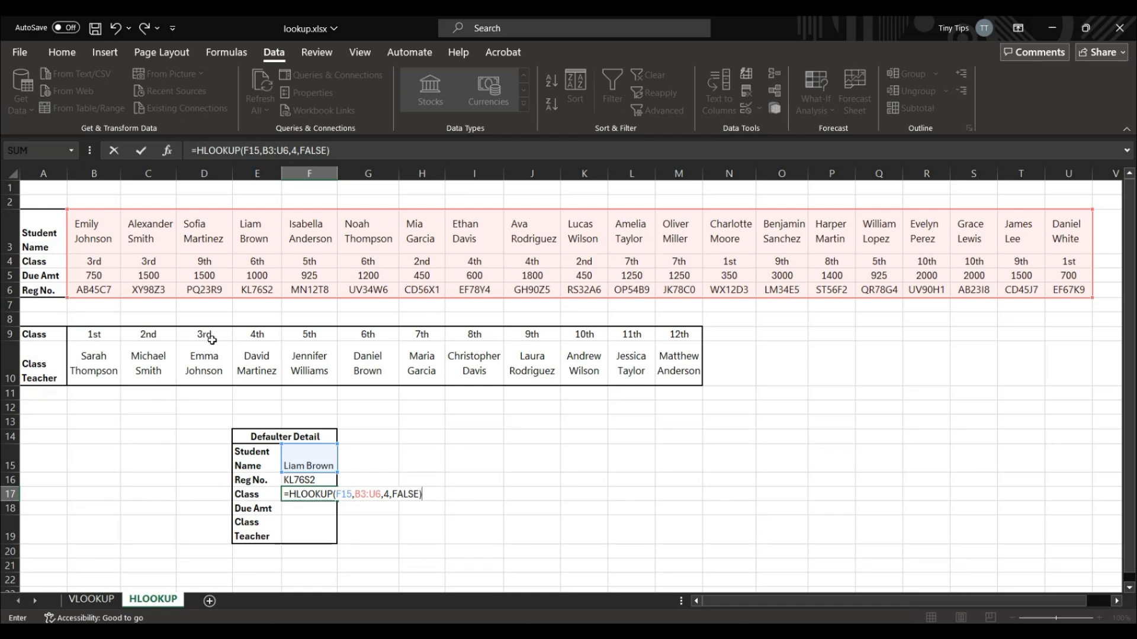
left_click(389, 494)
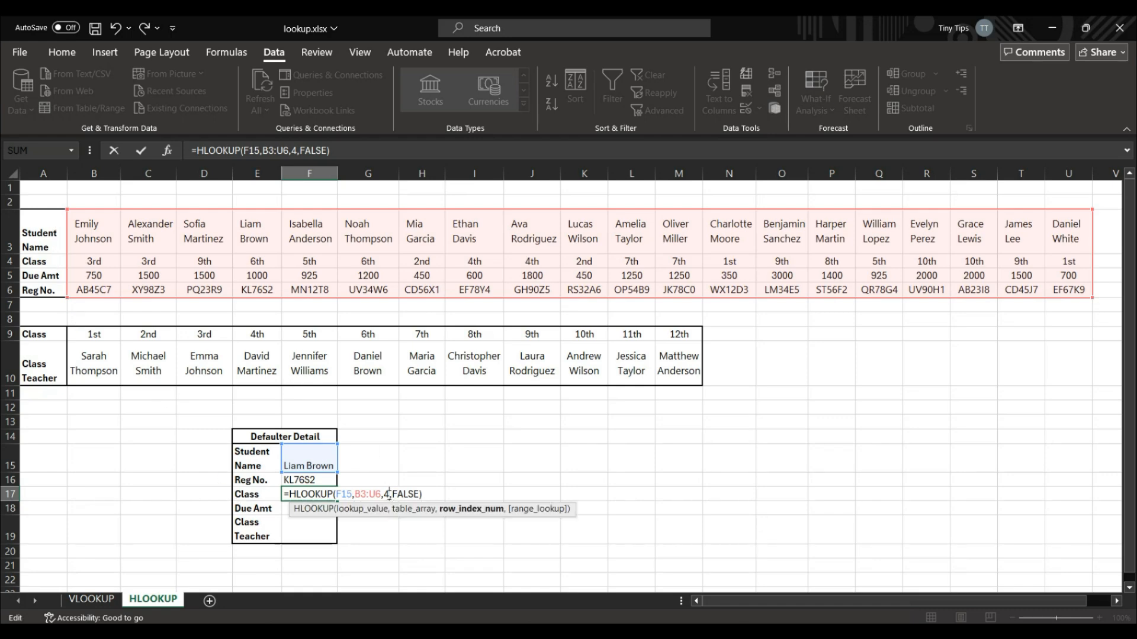
key("BackSpace")
type("2")
key("Return")
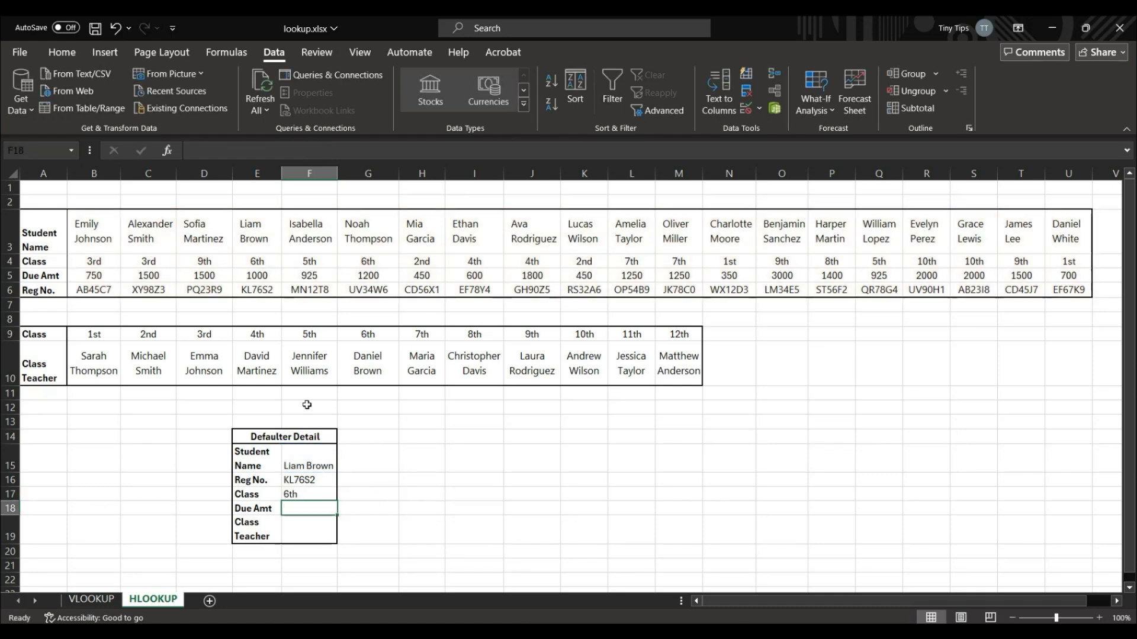
Enter =HLOOKUP(F15,B3:U6,3,FALSE) in F18 to return the student's due amount.
double_click(306, 510)
type("=HLOOKUP(F15,B3:U6,4,FALSE)")
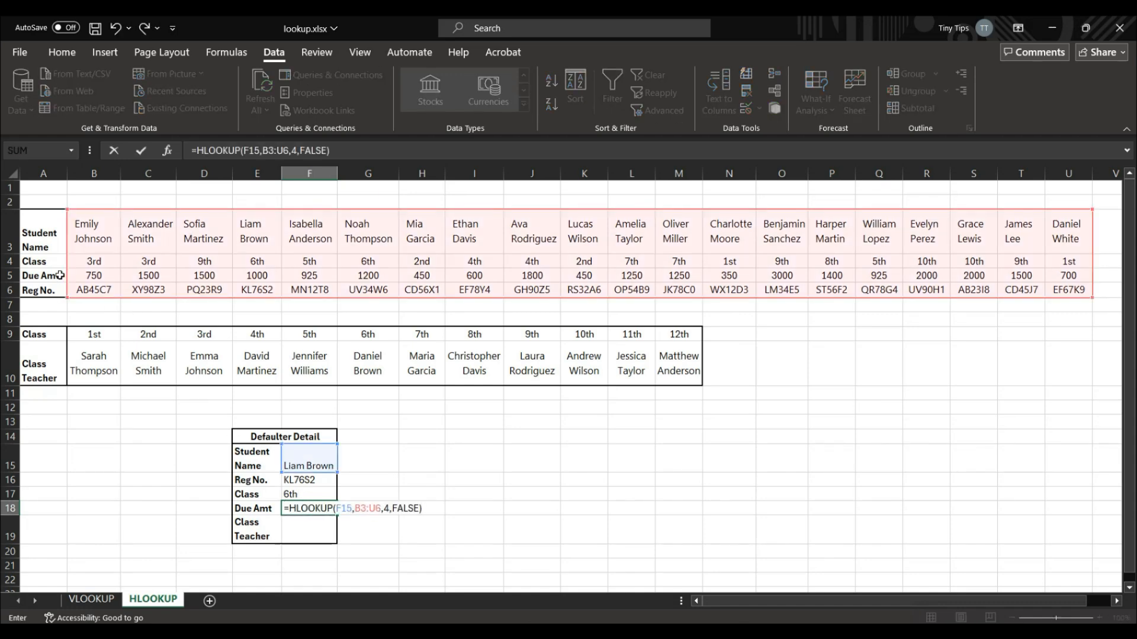
left_click(389, 509)
key("BackSpace")
type("3")
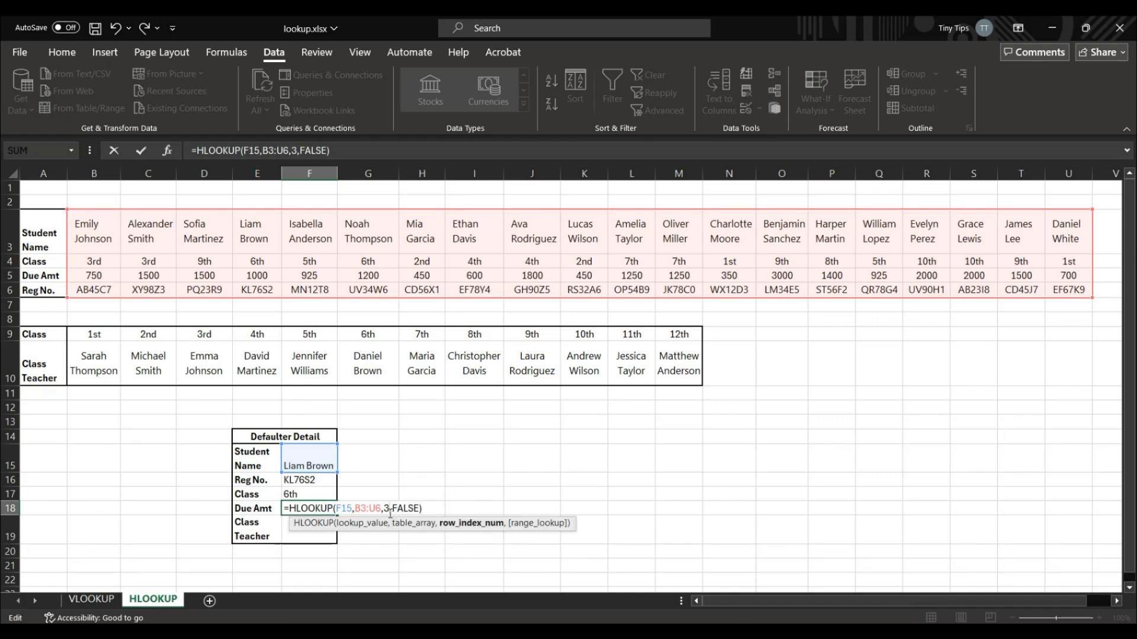
key("Return")
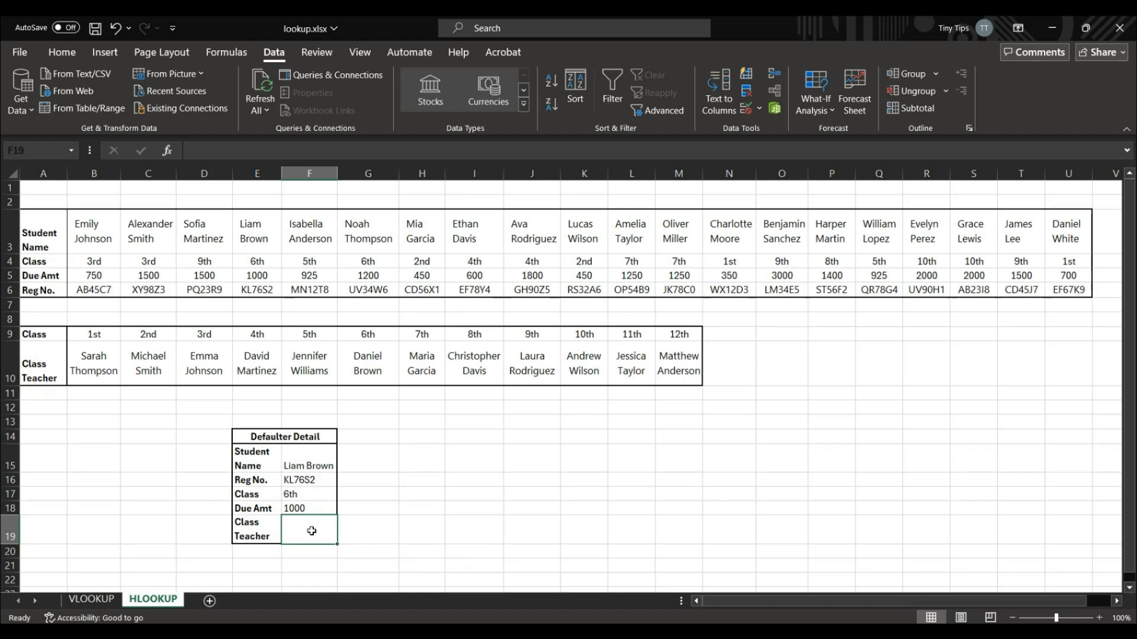
Enter =HLOOKUP(F17,B9:M10,2,FALSE) in F19 to return the class teacher by exact match on the class.
type("=")
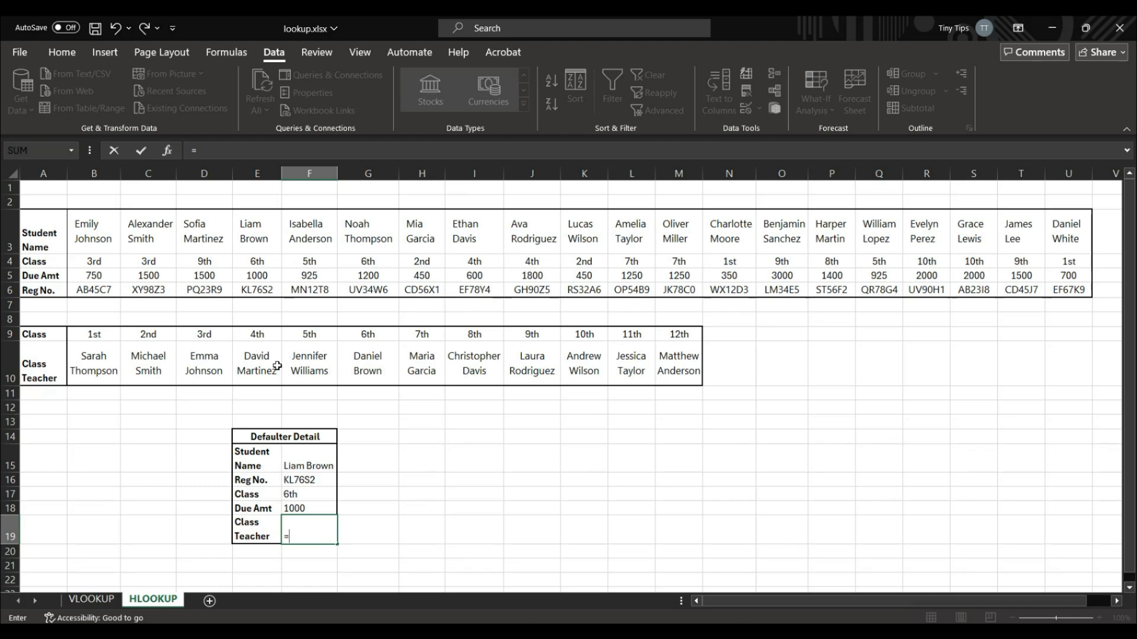
type("hl")
key("Tab")
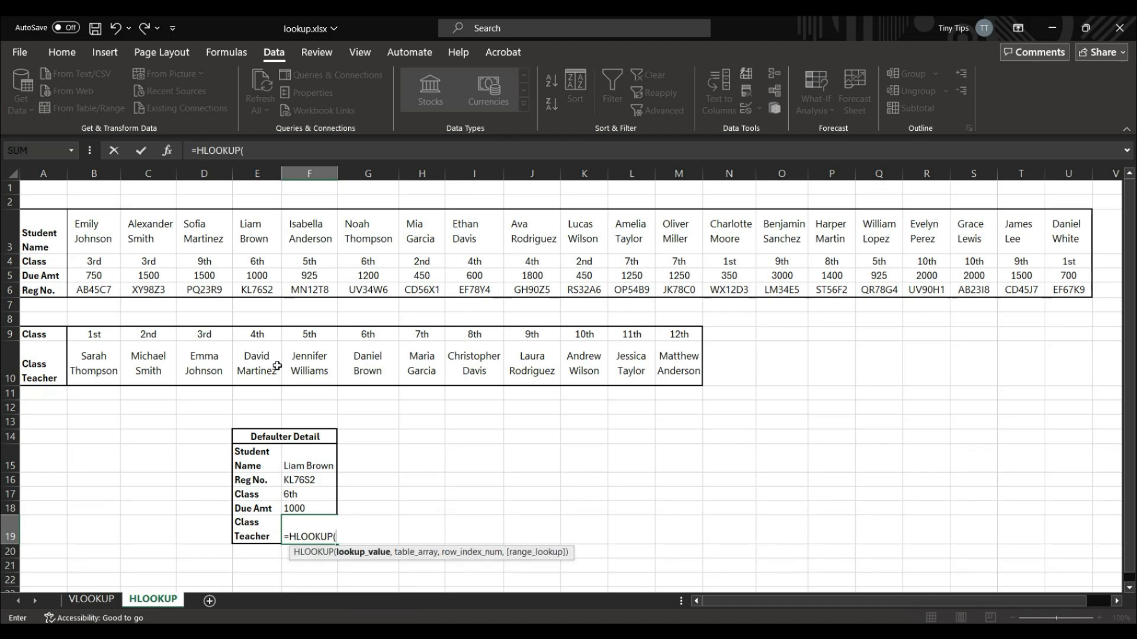
left_click(314, 494)
type(",")
left_click_drag(108, 335, 678, 373)
type(",")
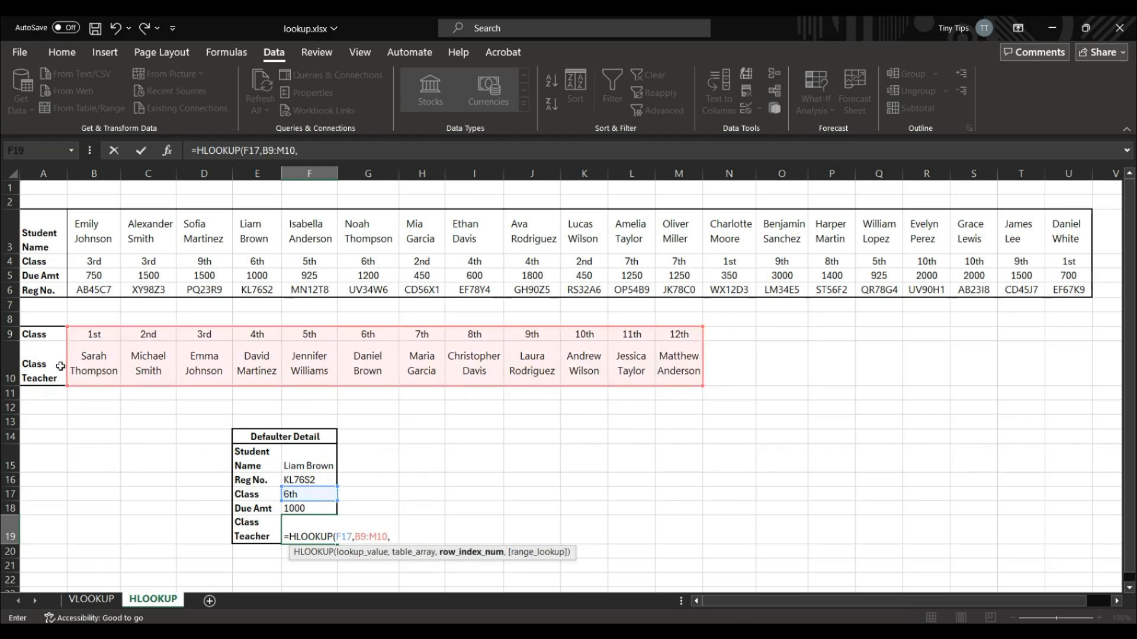
type("2,")
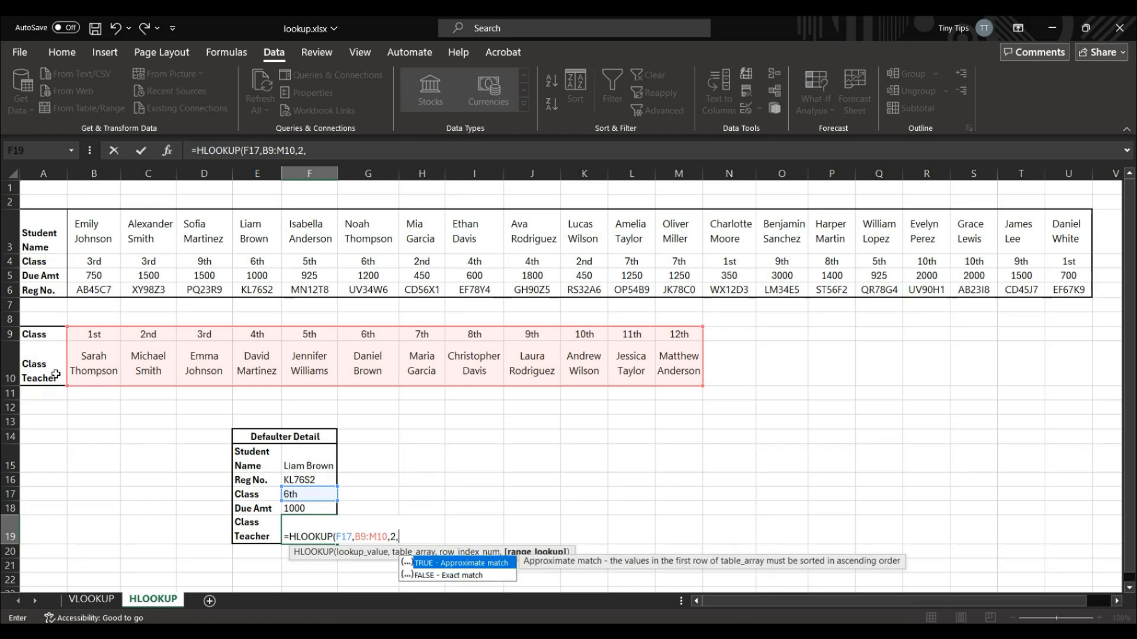
key("Tab")
key("Return")
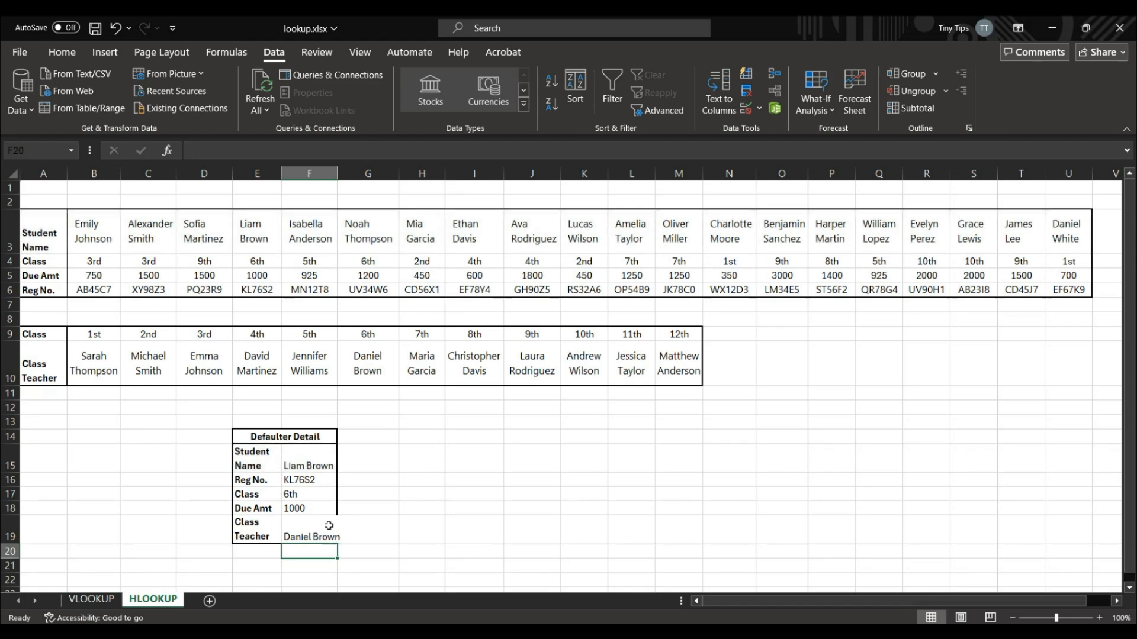
Test the lookups by choosing the students from H3, S3 and finally G3 in the F15 drop-down.
left_click(318, 466)
left_click(343, 466)
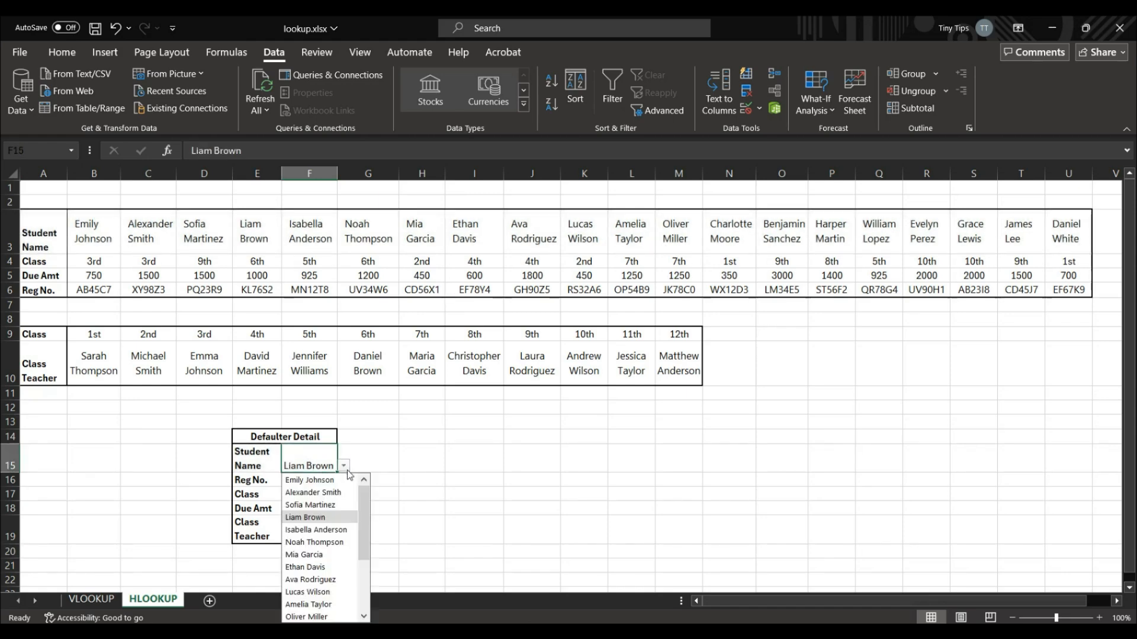
left_click(335, 555)
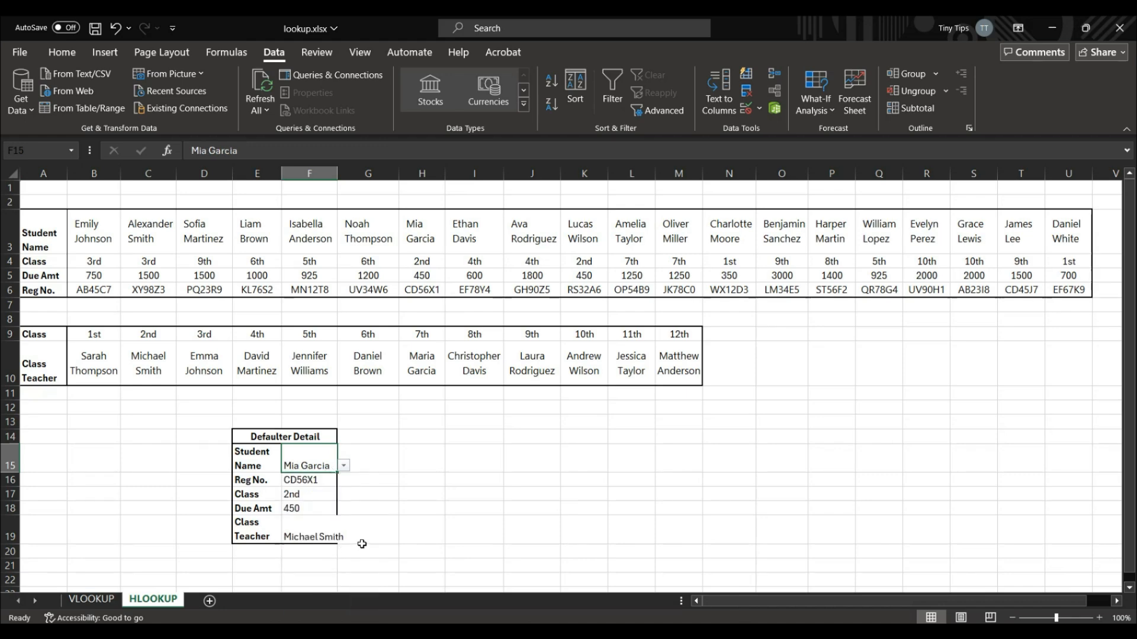
left_click(343, 465)
scroll(328, 559, "down", 3)
left_click(319, 592)
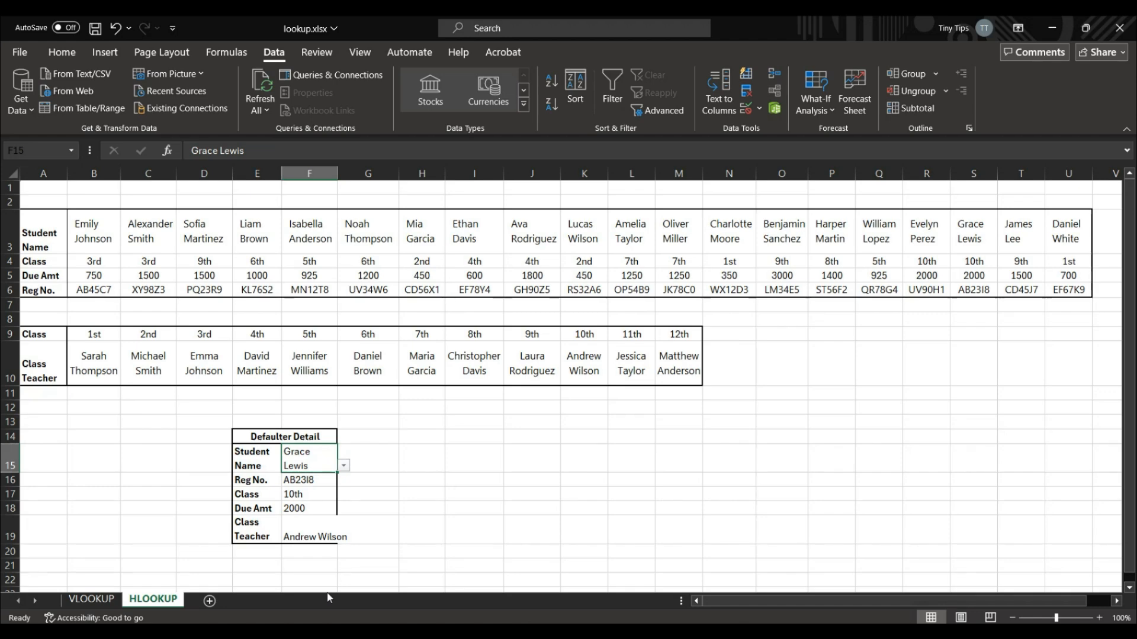
left_click(343, 466)
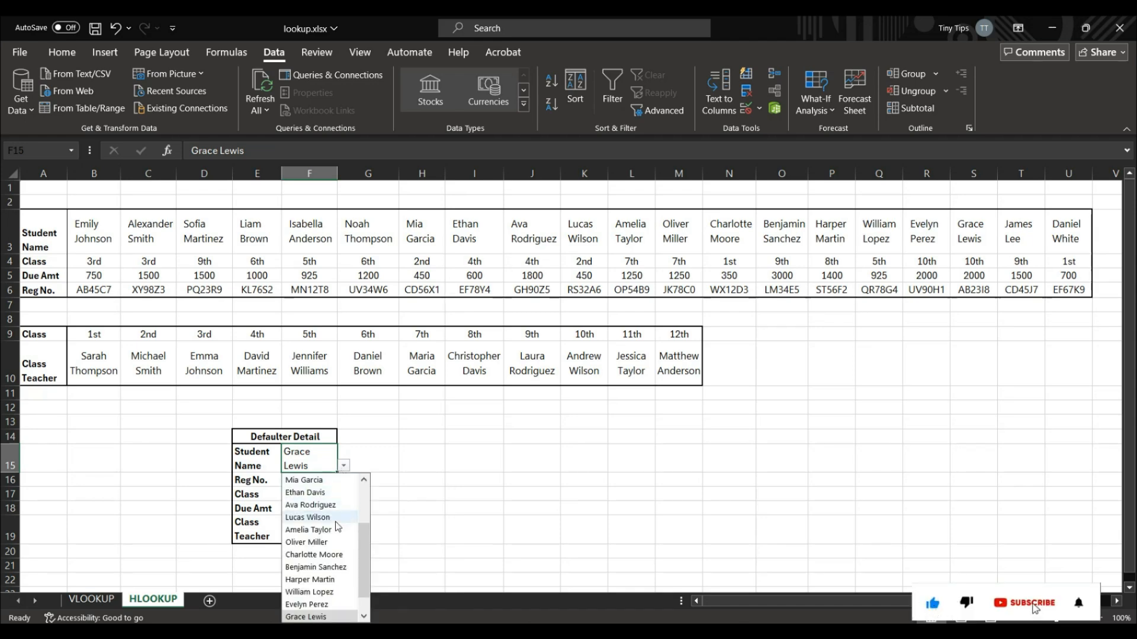
scroll(337, 526, "up", 2)
left_click(345, 542)
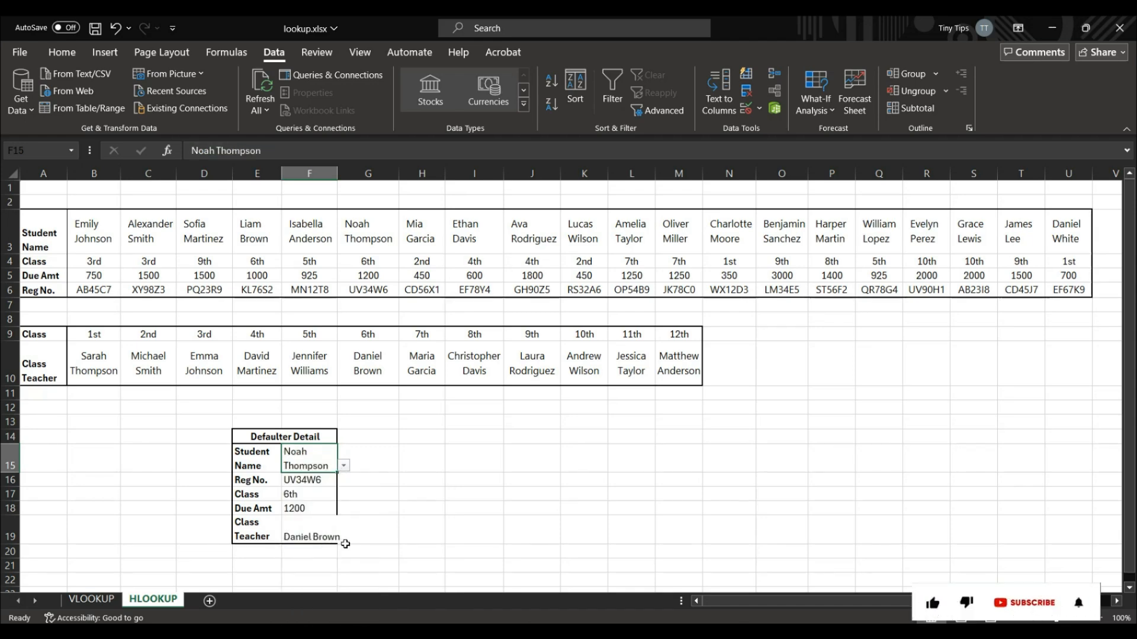